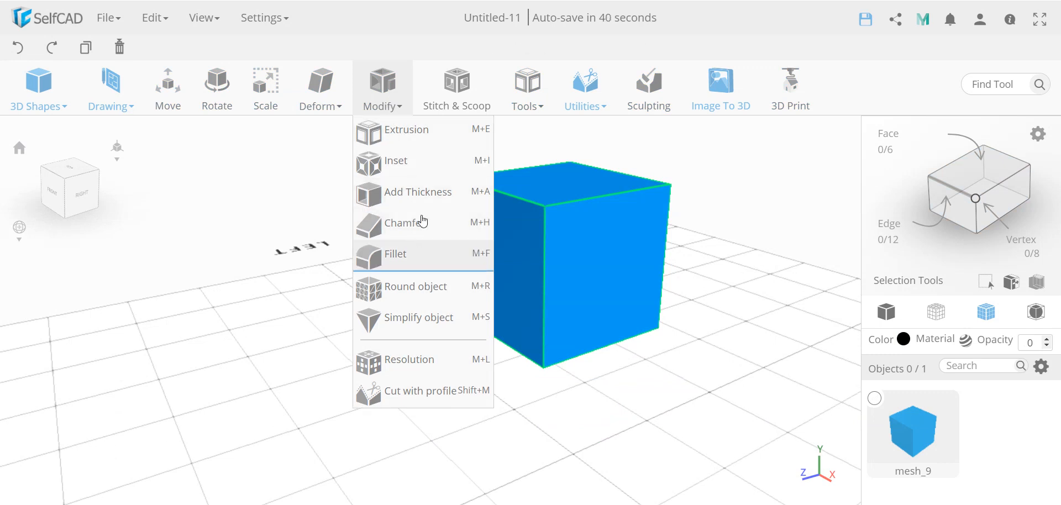
# - Select the cube and use Cube Selection to cut it with the bottom bound set to 80
pyautogui.click(621, 262)
pyautogui.moveTo(625, 396); pyautogui.dragTo(642, 405)
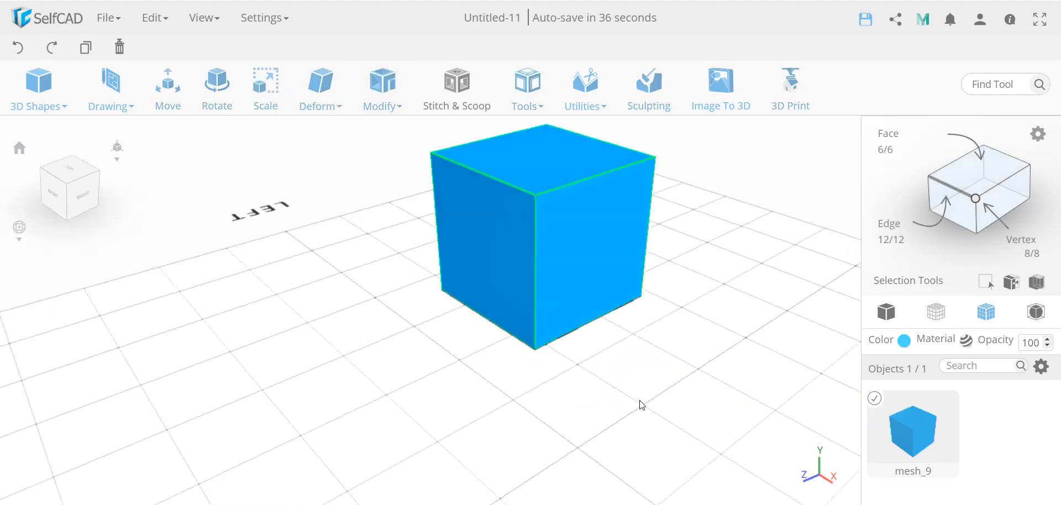
pyautogui.moveTo(390, 105)
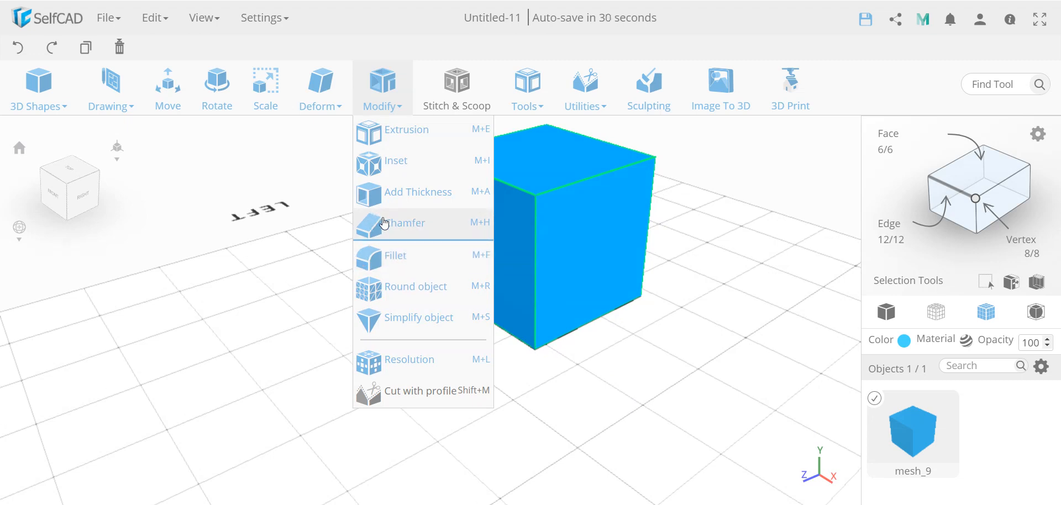
pyautogui.scroll(-2, 708, 341)
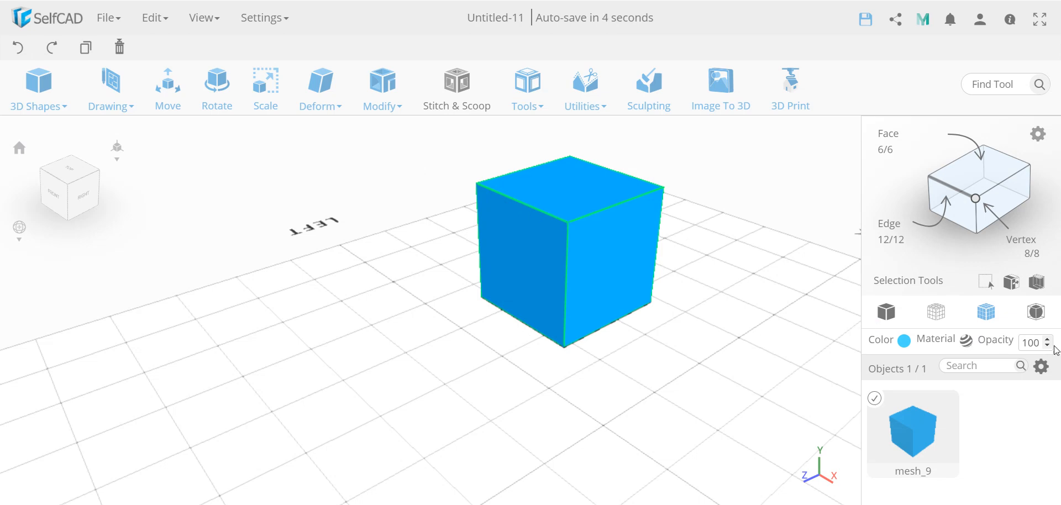
pyautogui.click(1037, 283)
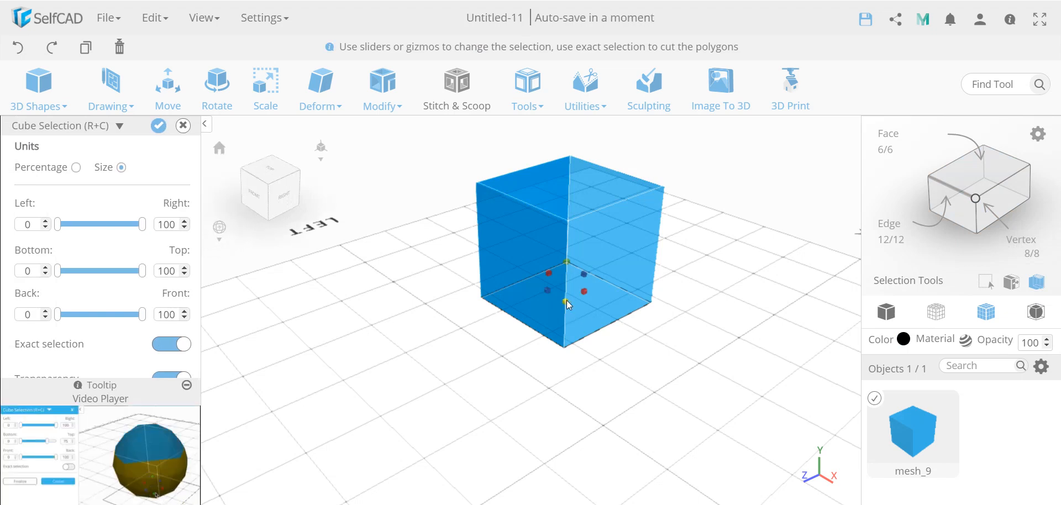
pyautogui.moveTo(569, 271); pyautogui.dragTo(559, 203)
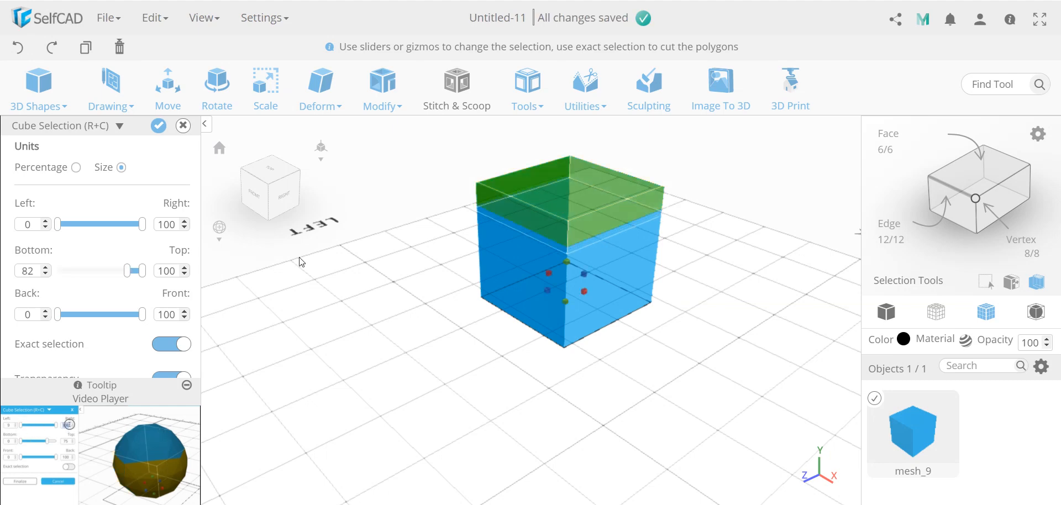
pyautogui.doubleClick(30, 270)
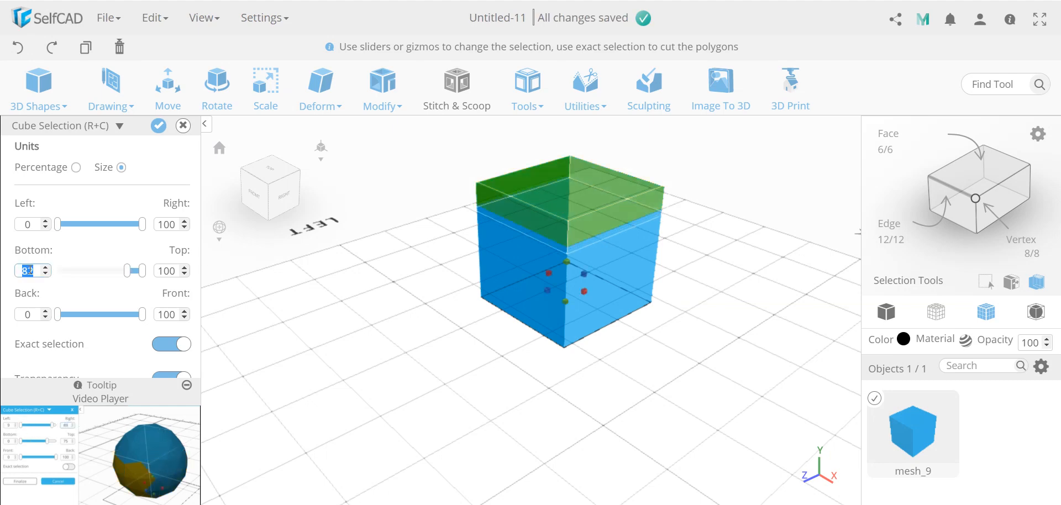
pyautogui.write('80')
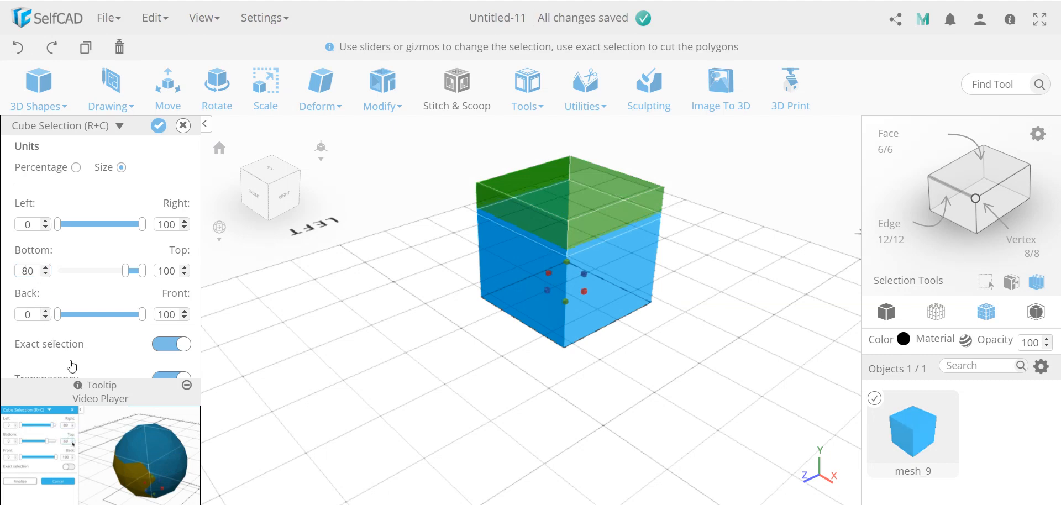
pyautogui.click(165, 128)
# - Try moving the cube's upper front edge sideways with Move, then undo it and close the tool
pyautogui.hotkey('ctrl', 'a')
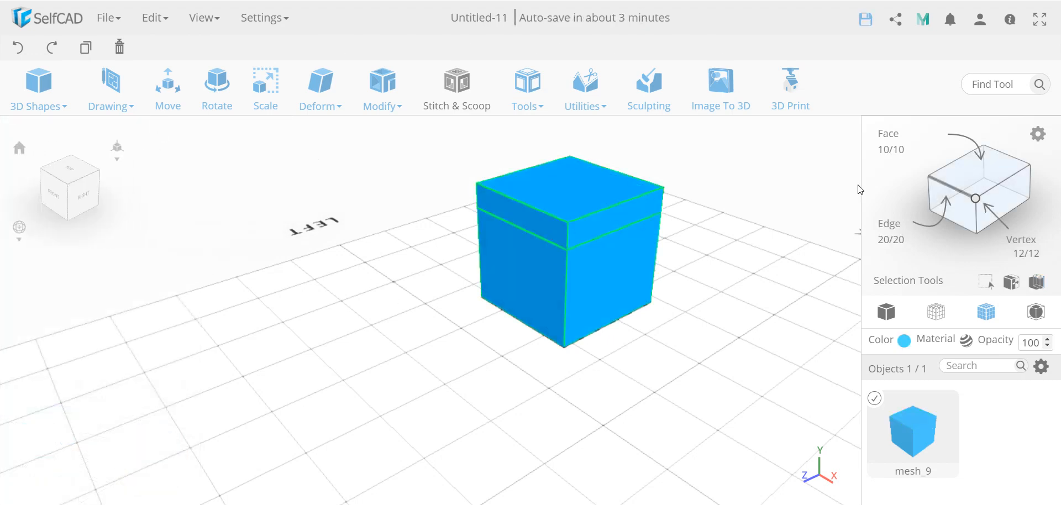
pyautogui.click(940, 184)
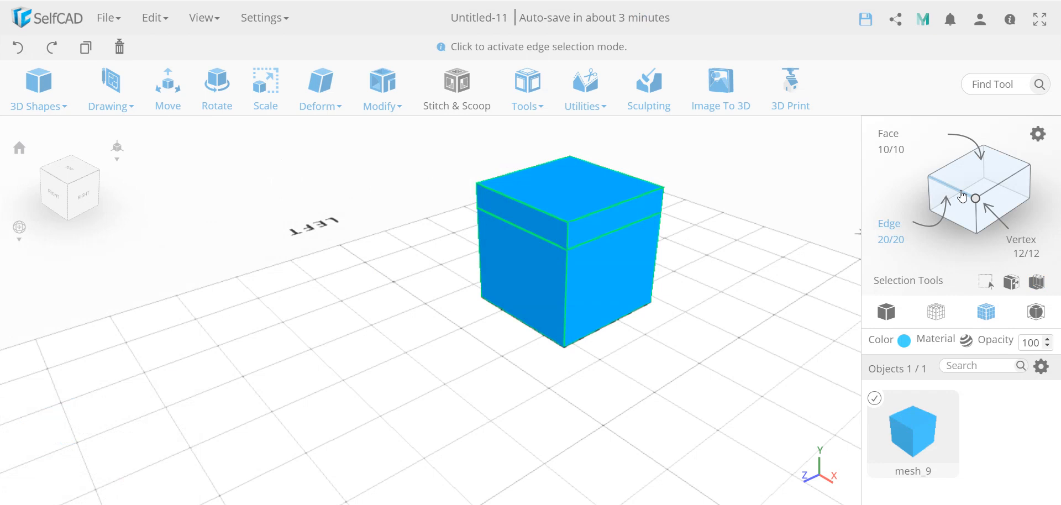
pyautogui.click(527, 207)
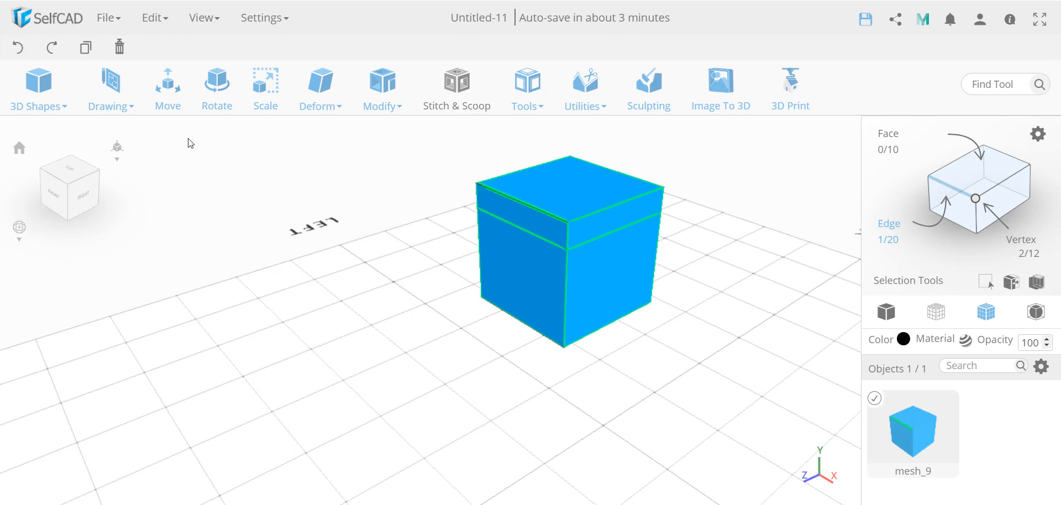
pyautogui.click(169, 97)
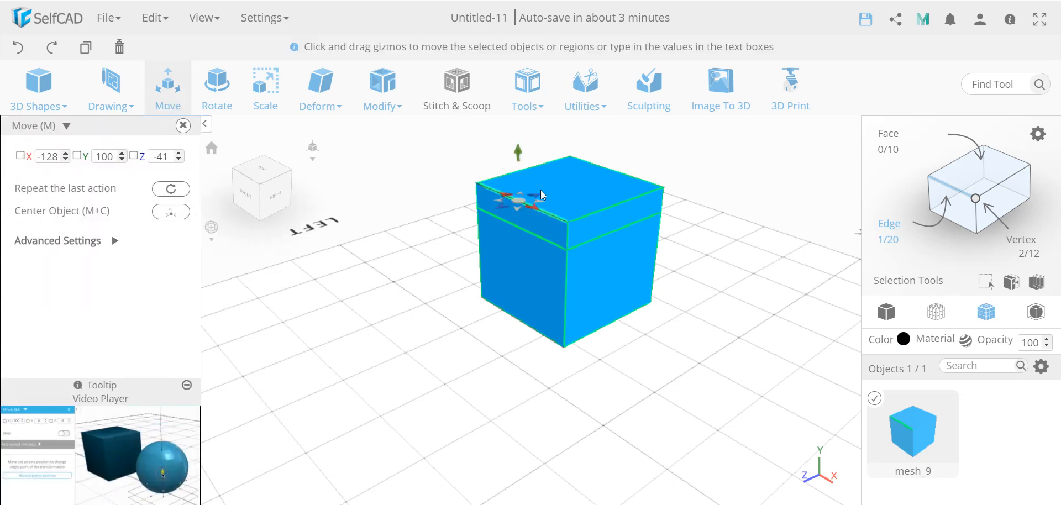
pyautogui.moveTo(537, 196); pyautogui.dragTo(553, 198)
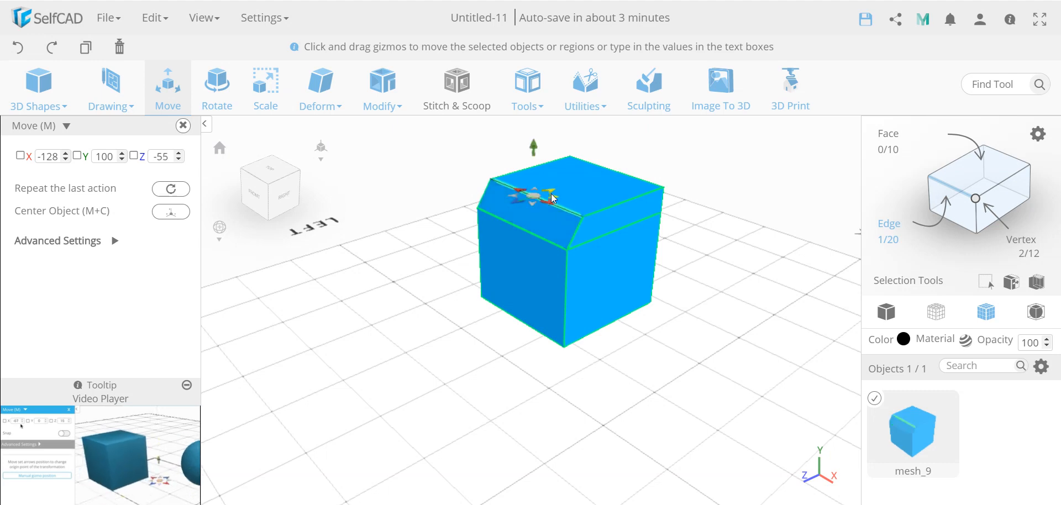
pyautogui.moveTo(476, 348); pyautogui.dragTo(436, 346)
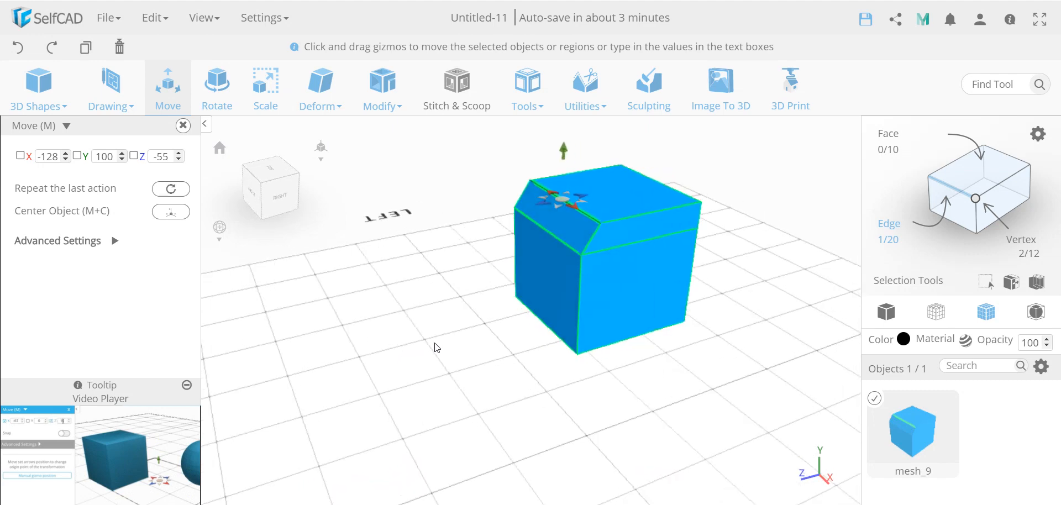
pyautogui.click(19, 53)
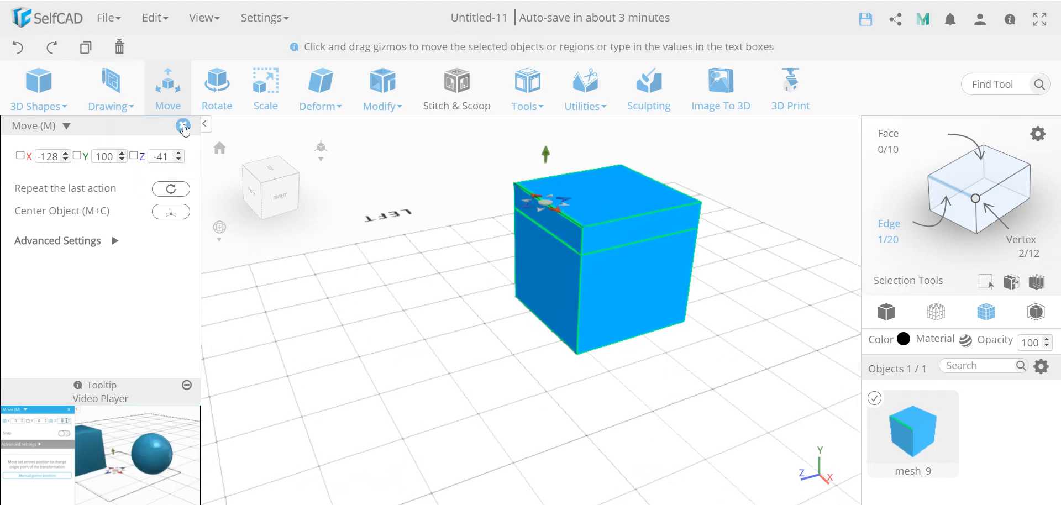
pyautogui.click(184, 127)
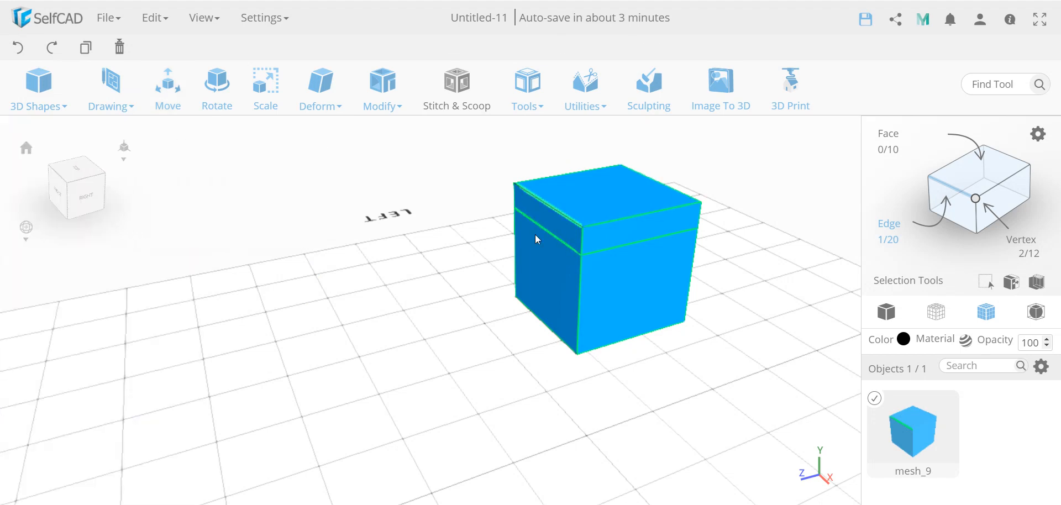
# - Select the cube's top face and scale it to 80 in X and Z to taper the top
pyautogui.click(980, 185)
pyautogui.click(669, 200)
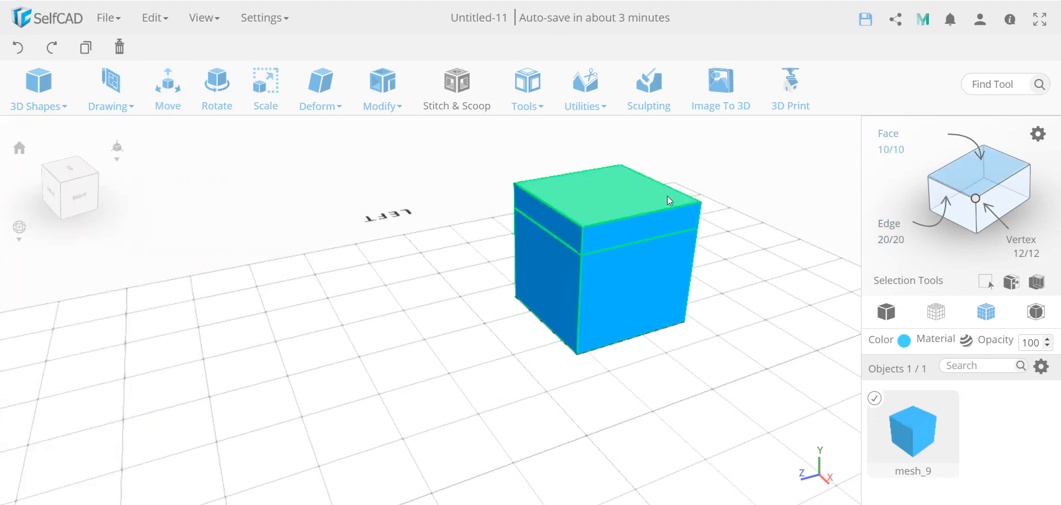
pyautogui.click(638, 196)
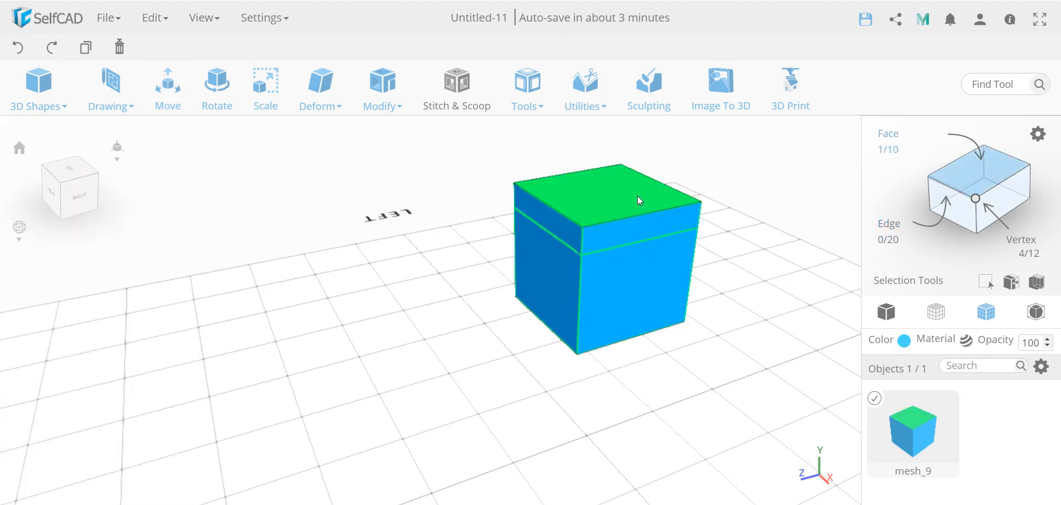
pyautogui.click(265, 91)
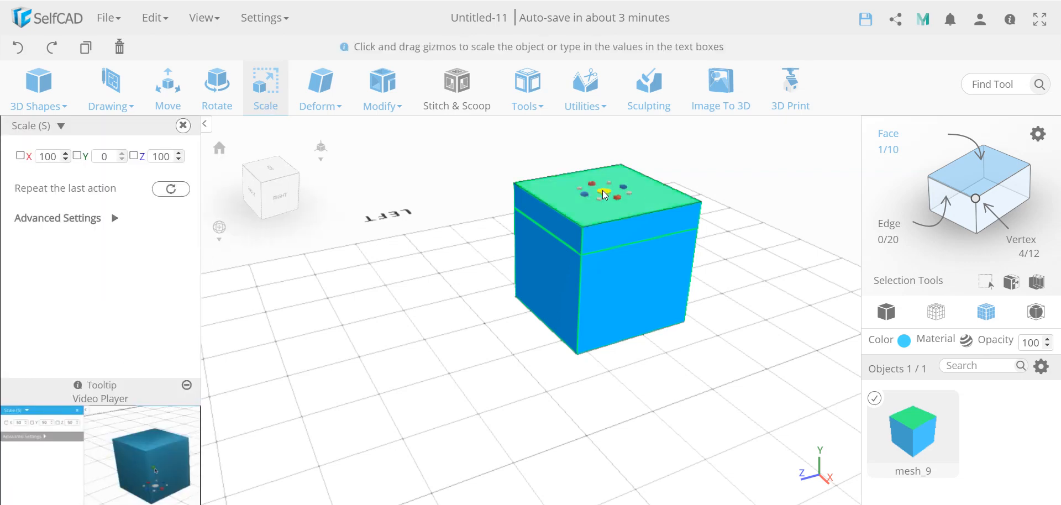
pyautogui.click(19, 157)
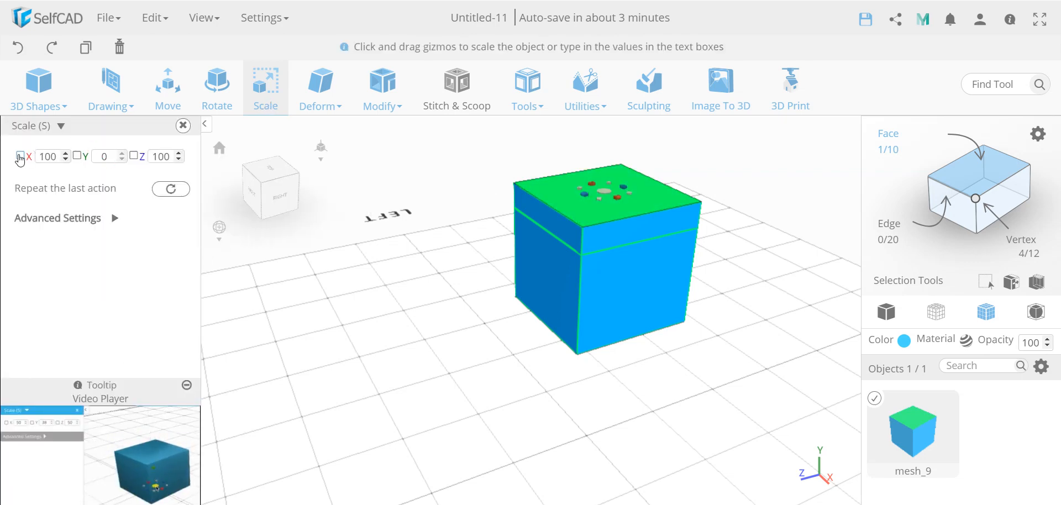
pyautogui.click(134, 157)
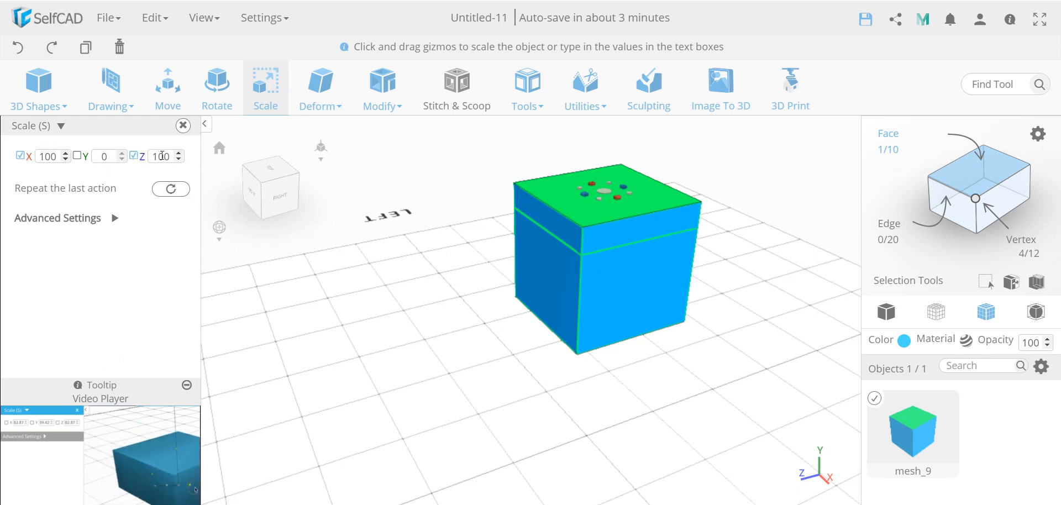
pyautogui.click(160, 156)
pyautogui.write('80')
pyautogui.press('Return')
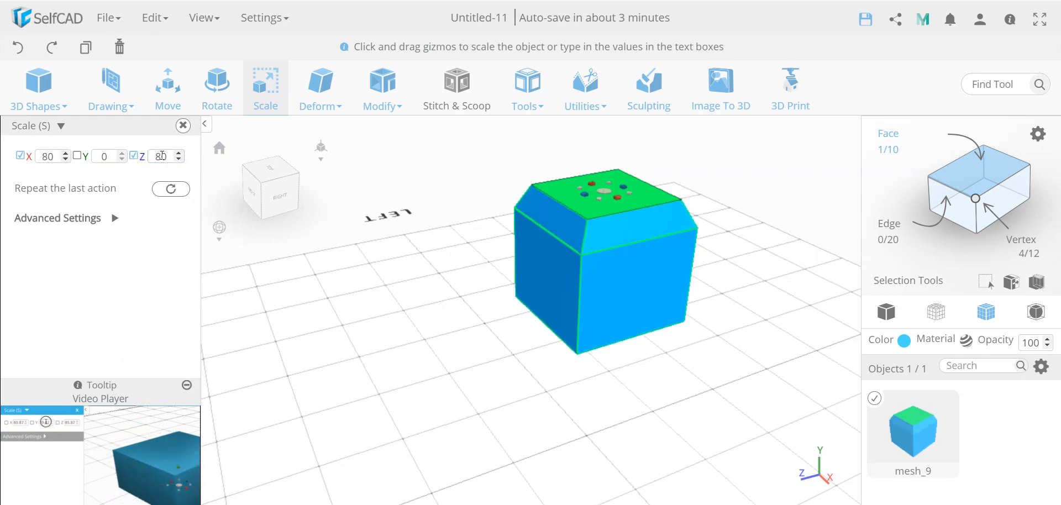
pyautogui.moveTo(473, 333); pyautogui.dragTo(451, 324, button='right')
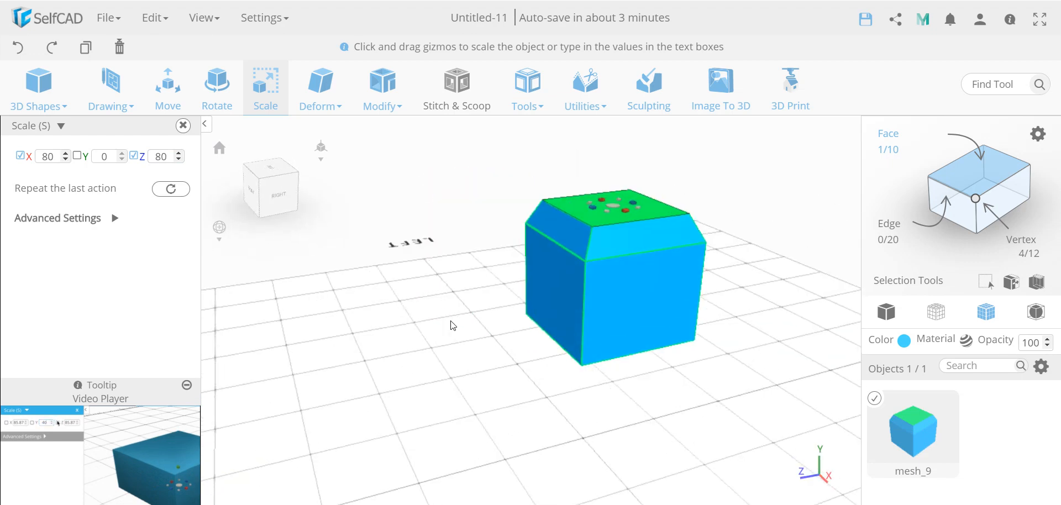
pyautogui.click(183, 126)
# - Drag a new cube from the 3D Shapes menu into the scene beside the first one
pyautogui.click(493, 351)
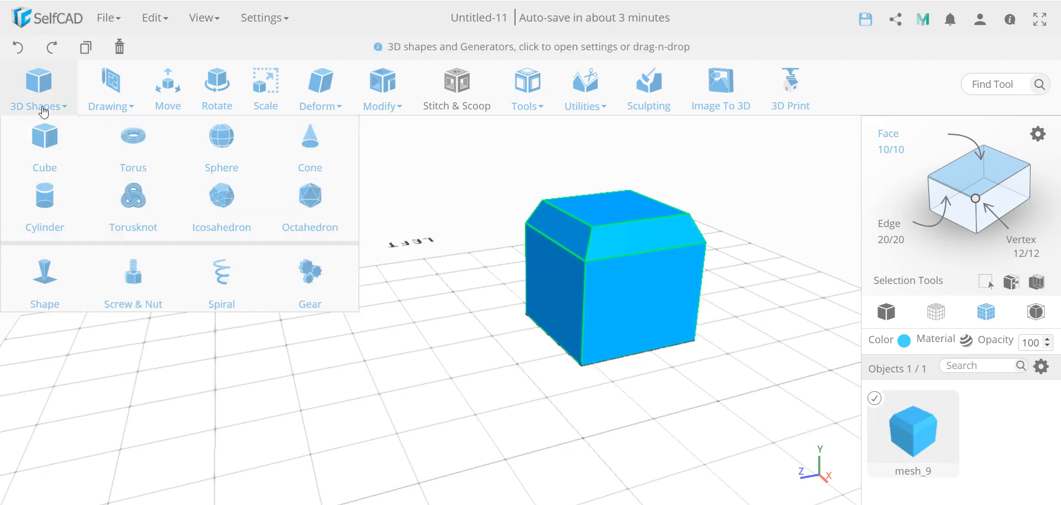
pyautogui.moveTo(285, 342); pyautogui.dragTo(322, 377)
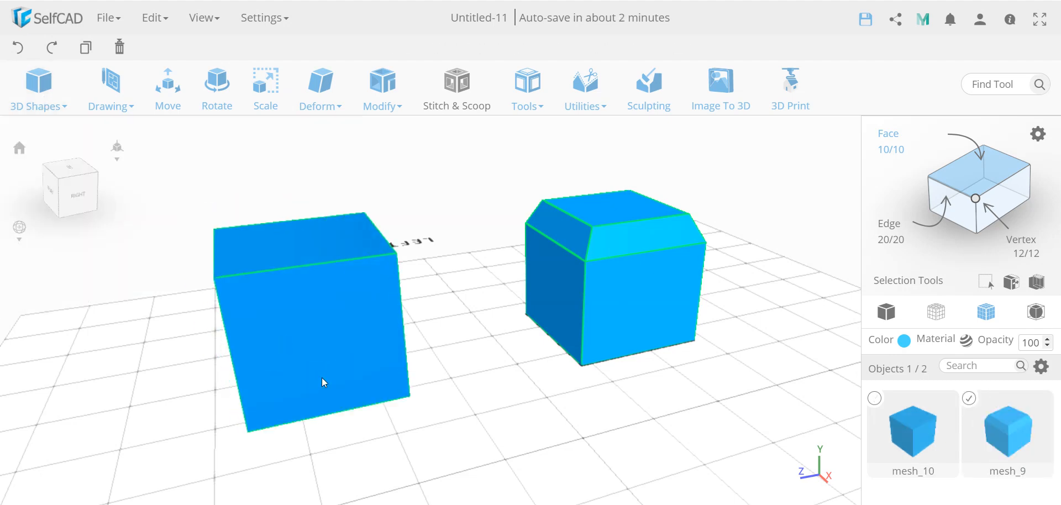
pyautogui.moveTo(478, 447)
pyautogui.mouseDown()
pyautogui.moveTo(509, 432)
pyautogui.moveTo(466, 424)
pyautogui.moveTo(478, 432)
pyautogui.mouseUp()
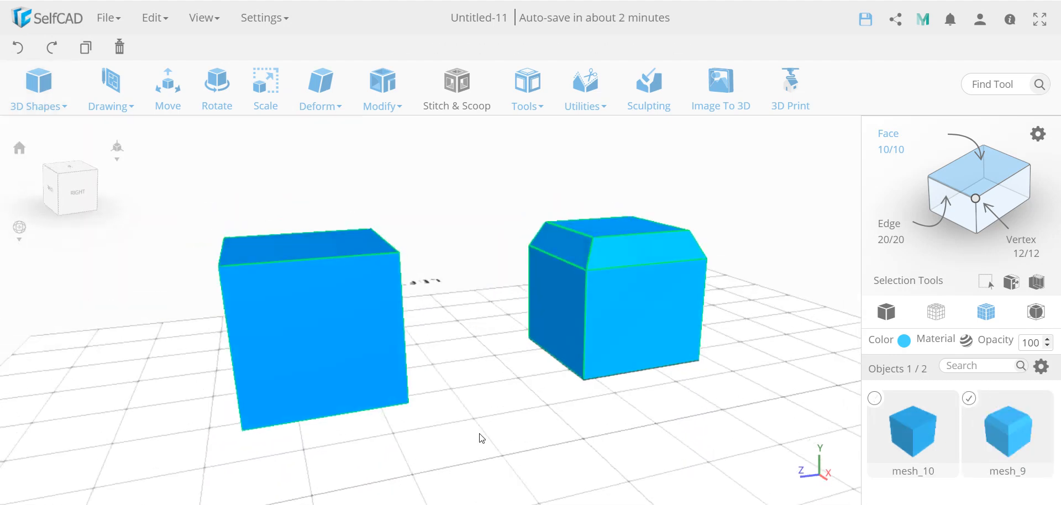
pyautogui.scroll(-3, 478, 432)
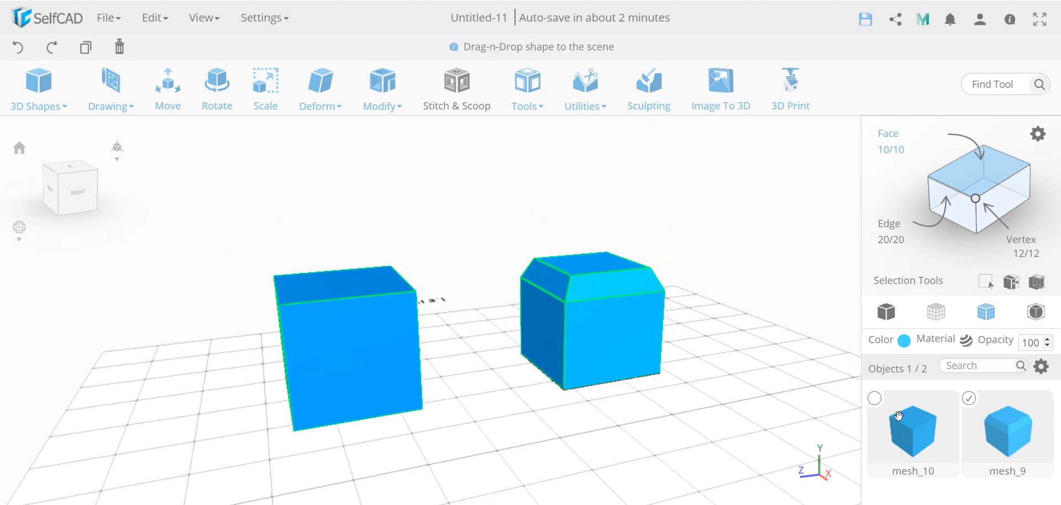
# - Select the new cube, pick its upper left edge, and chamfer it at intensity 19
pyautogui.click(974, 402)
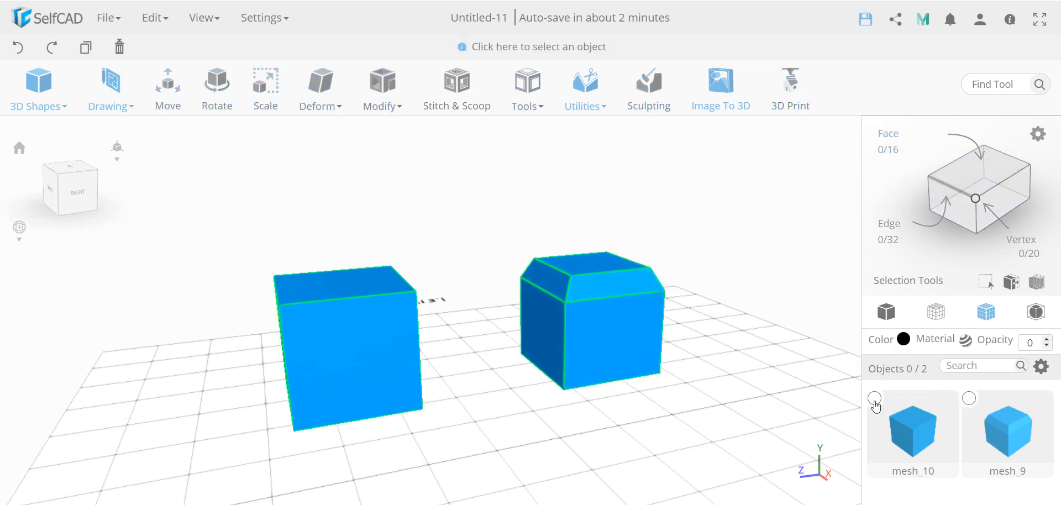
pyautogui.click(874, 399)
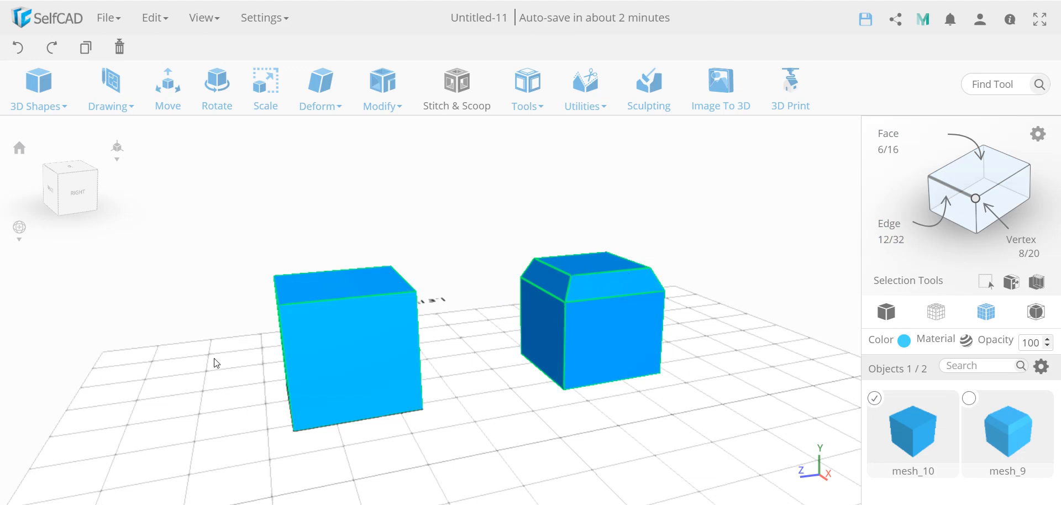
pyautogui.moveTo(216, 363)
pyautogui.mouseDown()
pyautogui.moveTo(253, 350)
pyautogui.moveTo(227, 372)
pyautogui.mouseUp()
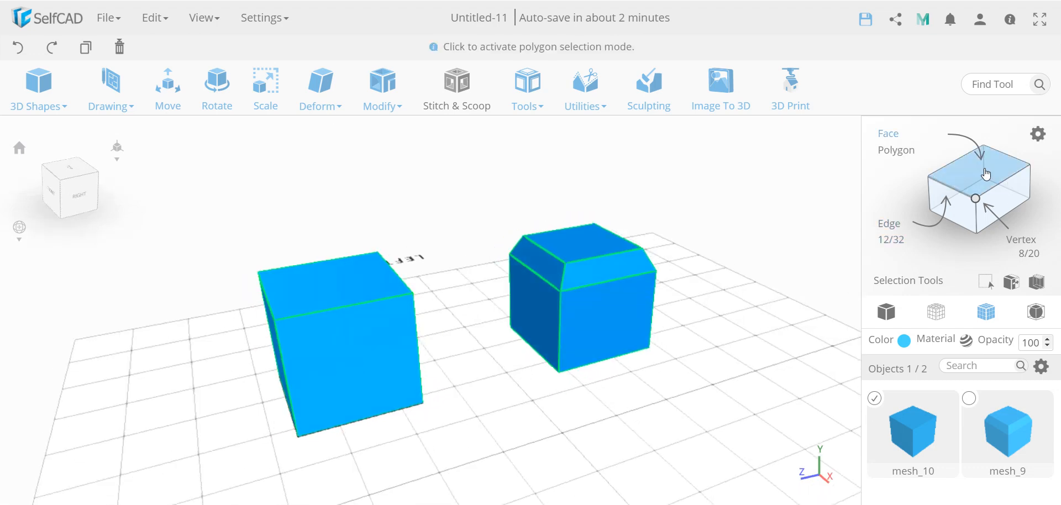
pyautogui.click(986, 175)
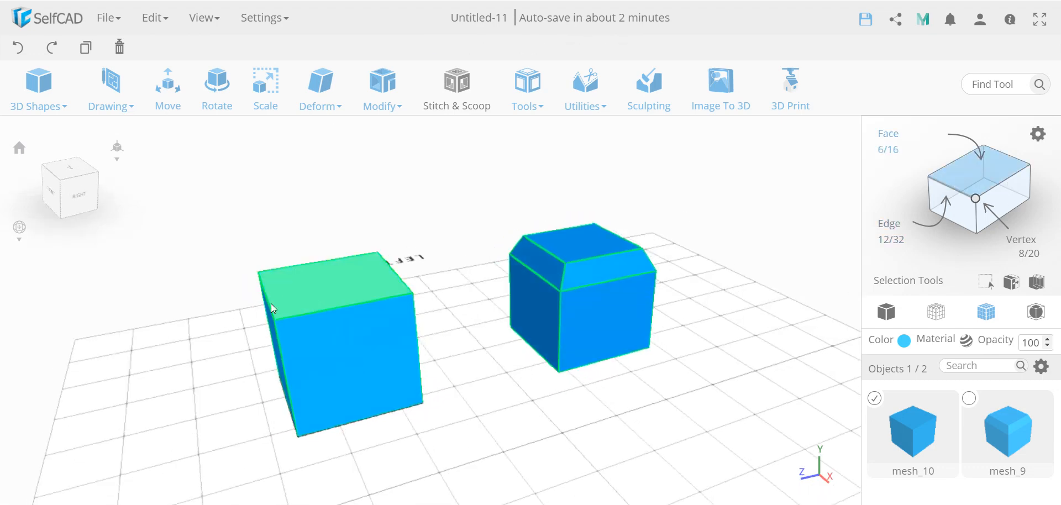
pyautogui.click(950, 188)
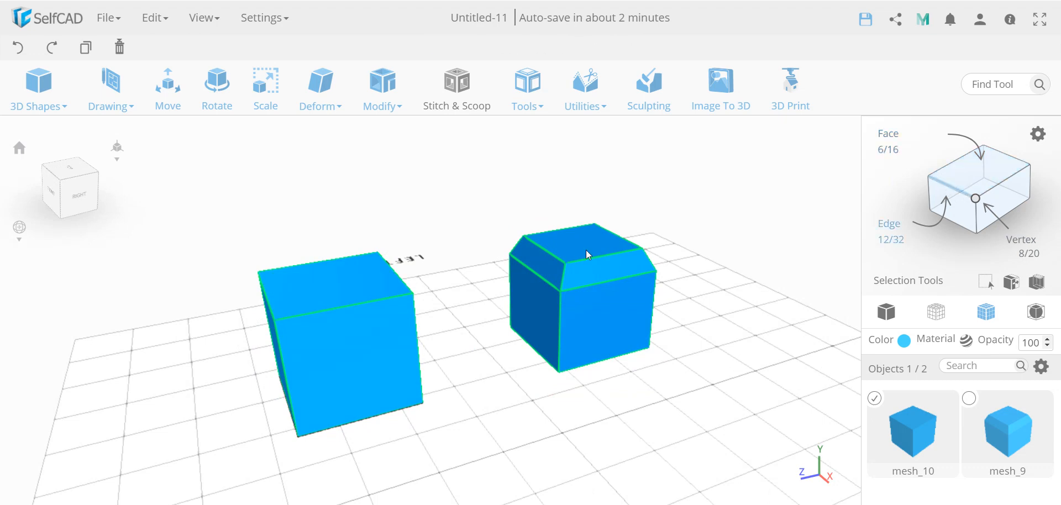
pyautogui.click(273, 311)
pyautogui.moveTo(236, 369); pyautogui.dragTo(293, 360)
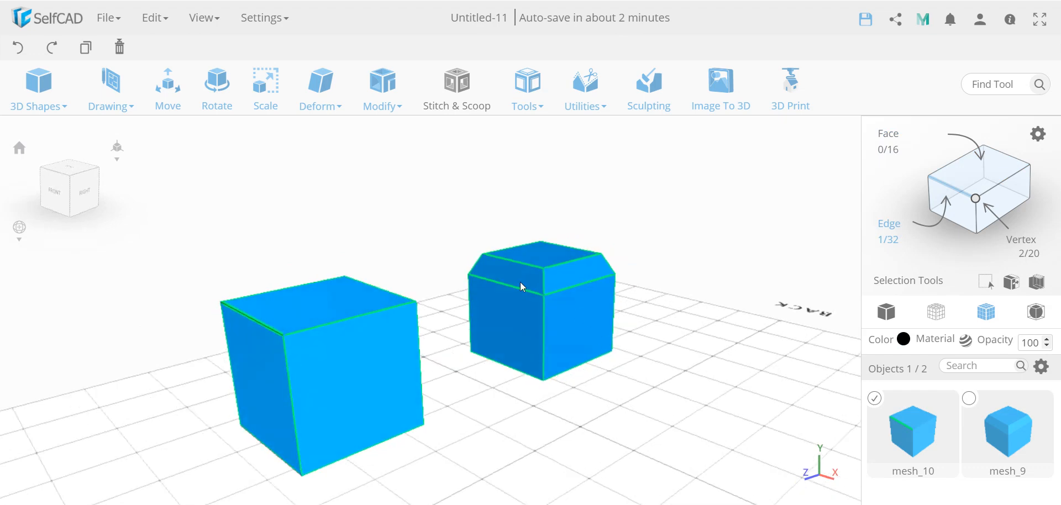
pyautogui.click(384, 91)
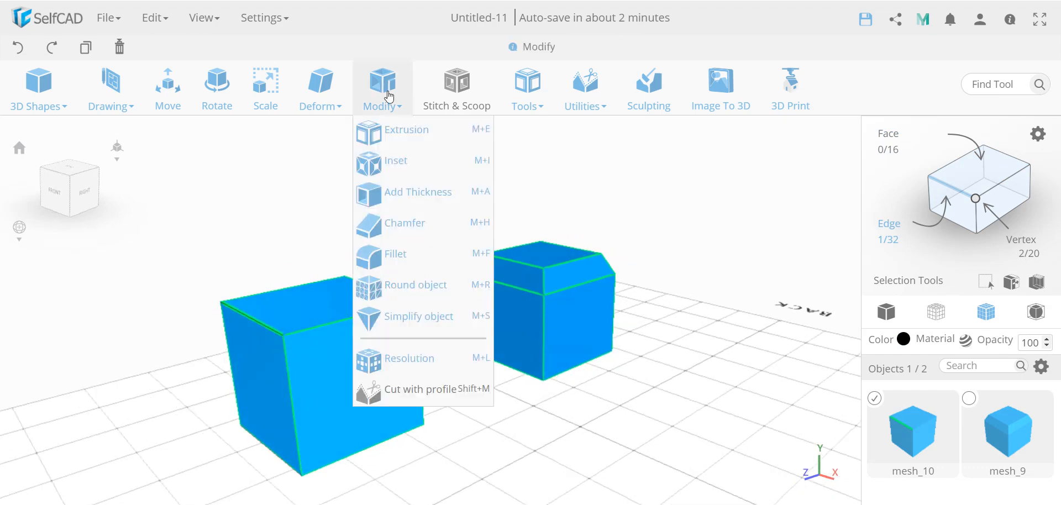
pyautogui.click(413, 223)
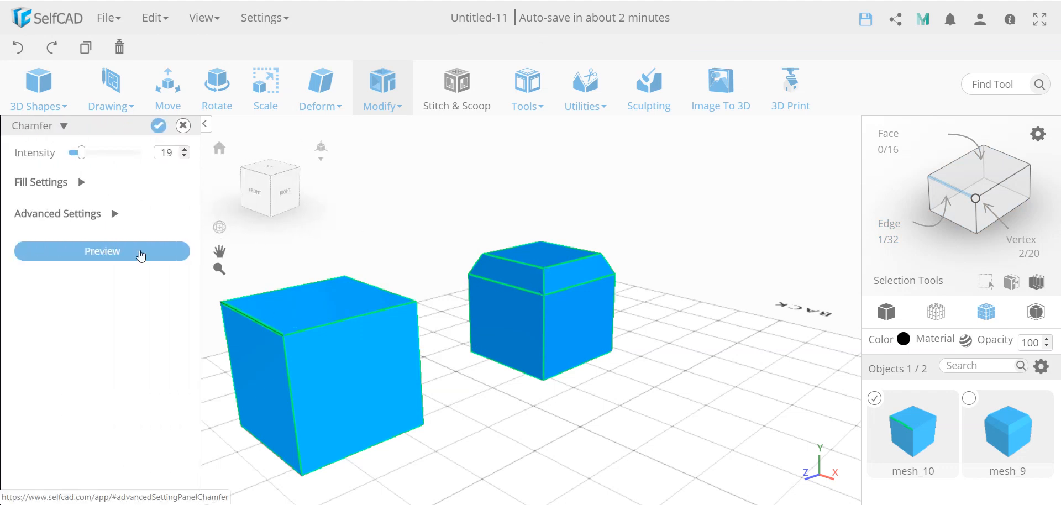
pyautogui.click(139, 252)
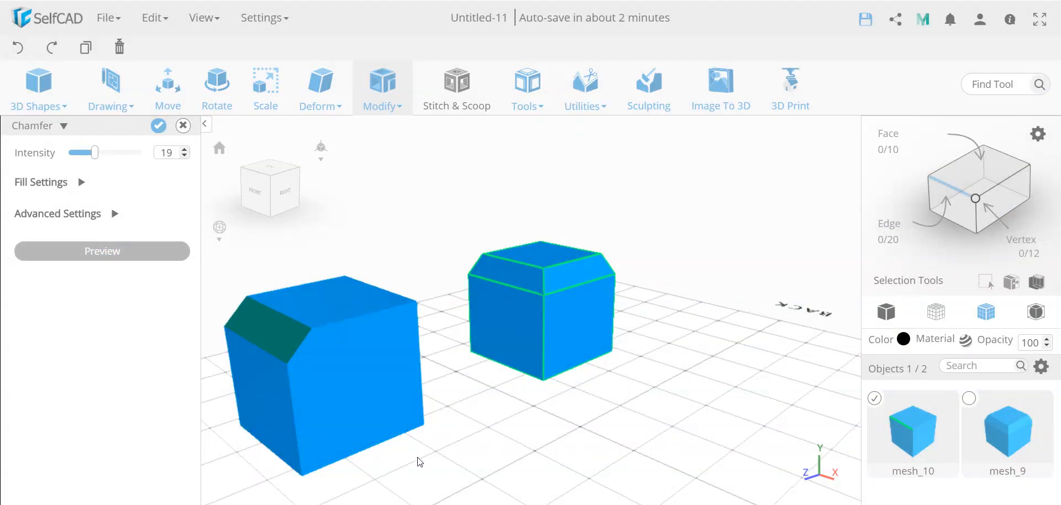
pyautogui.moveTo(418, 456); pyautogui.dragTo(371, 448)
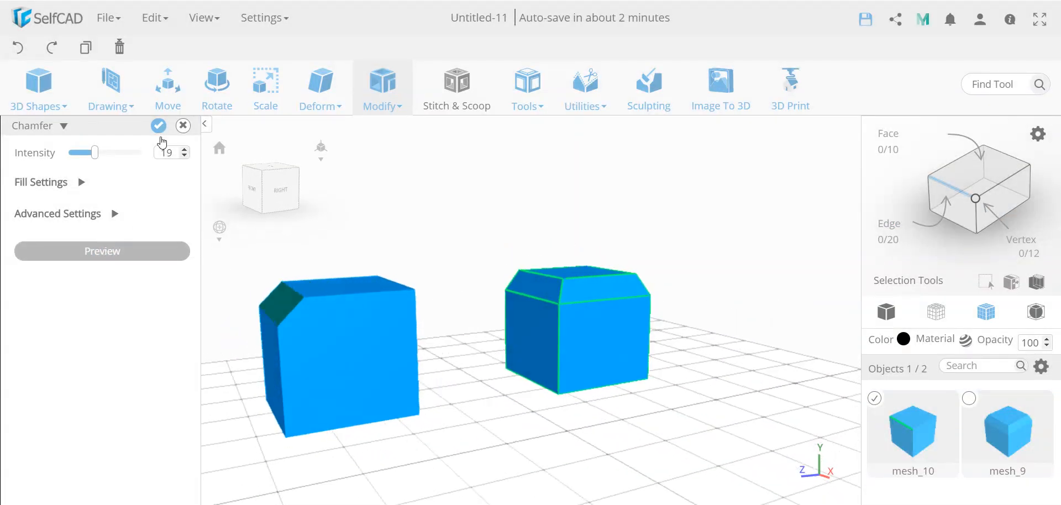
pyautogui.click(159, 126)
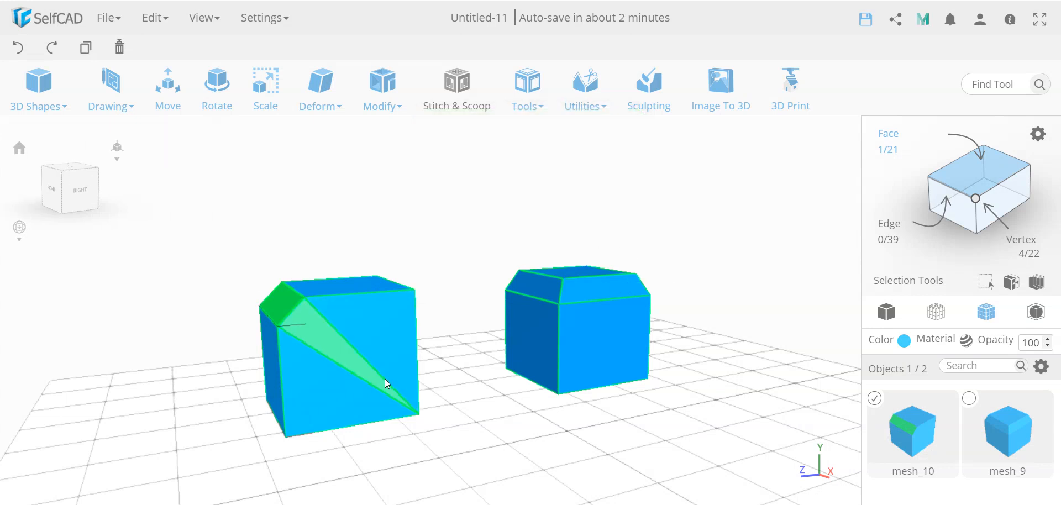
# - Undo the edge chamfer on the new cube
pyautogui.moveTo(450, 471); pyautogui.dragTo(481, 465)
pyautogui.click(40, 85)
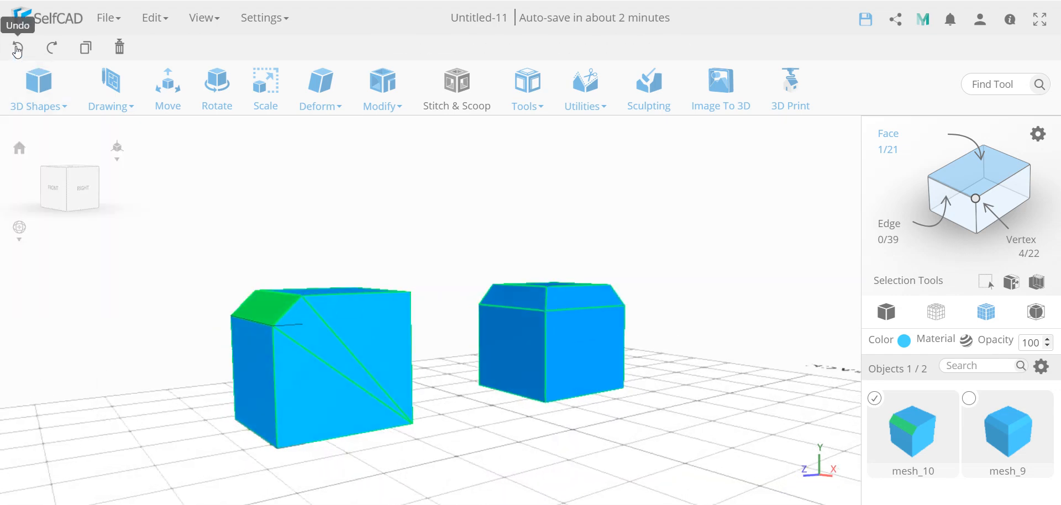
pyautogui.click(18, 47)
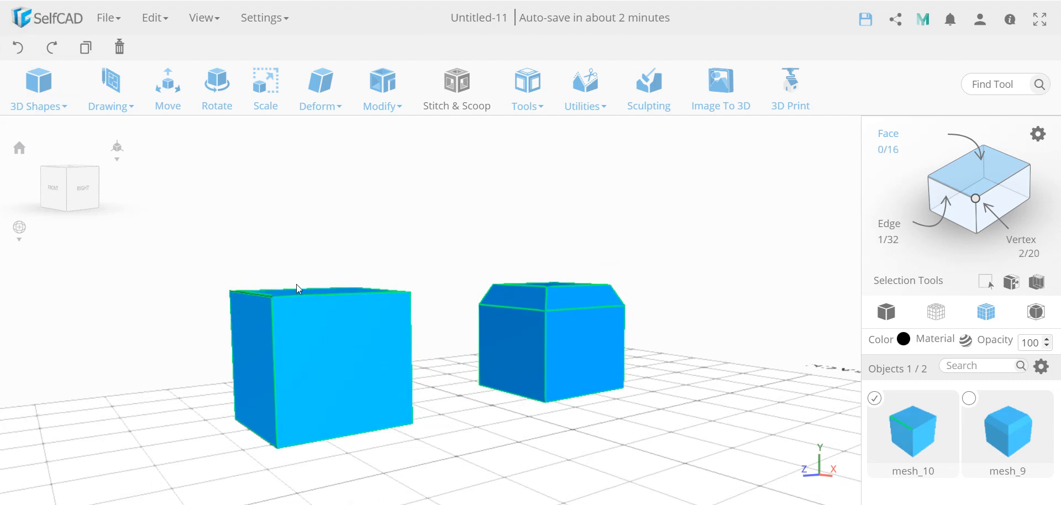
# - Select the new cube's top face and chamfer it at intensity 19
pyautogui.click(308, 295)
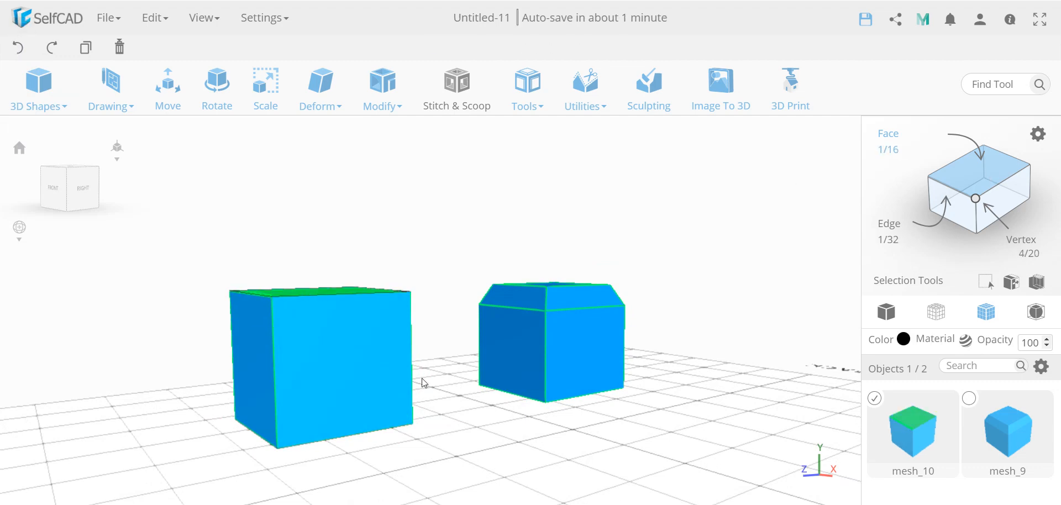
pyautogui.moveTo(431, 386); pyautogui.dragTo(444, 419)
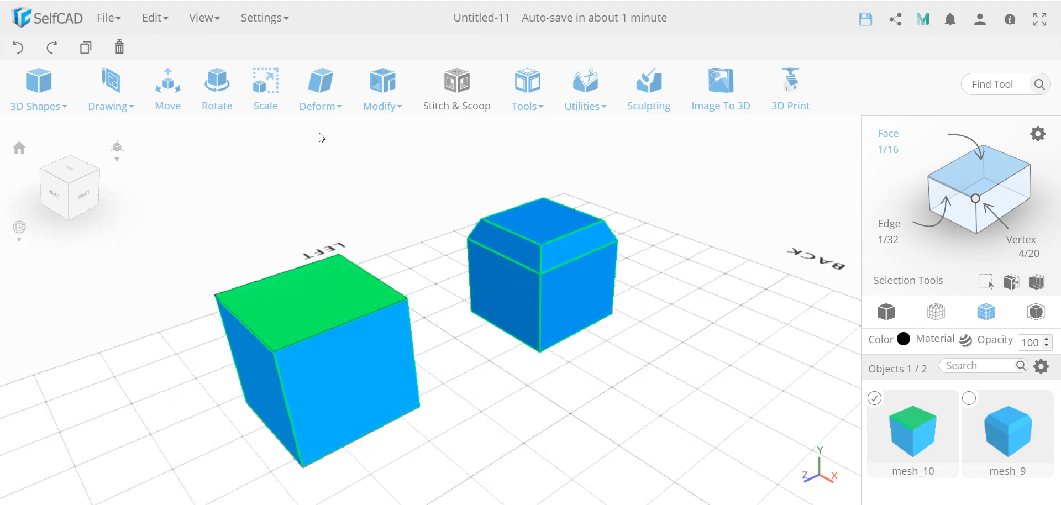
pyautogui.moveTo(312, 89)
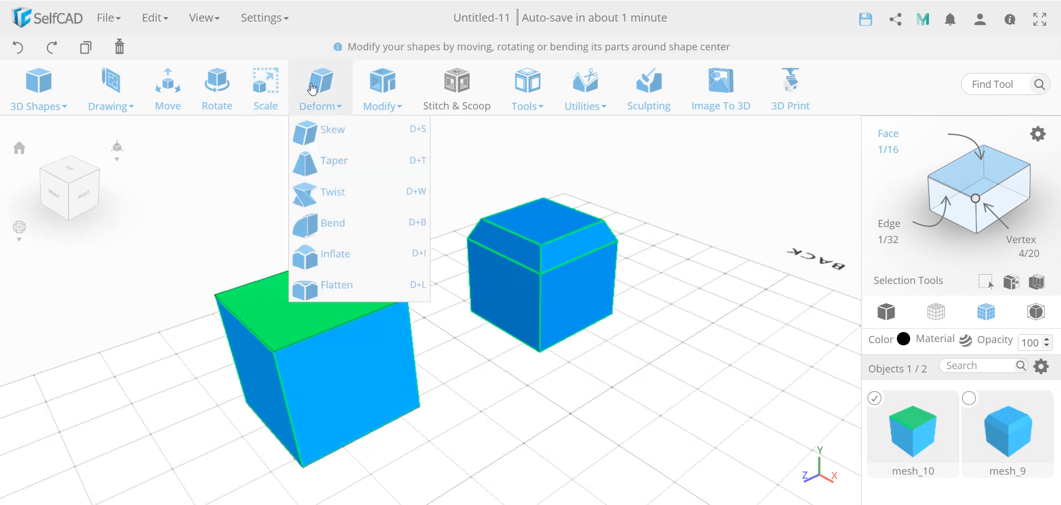
pyautogui.click(410, 227)
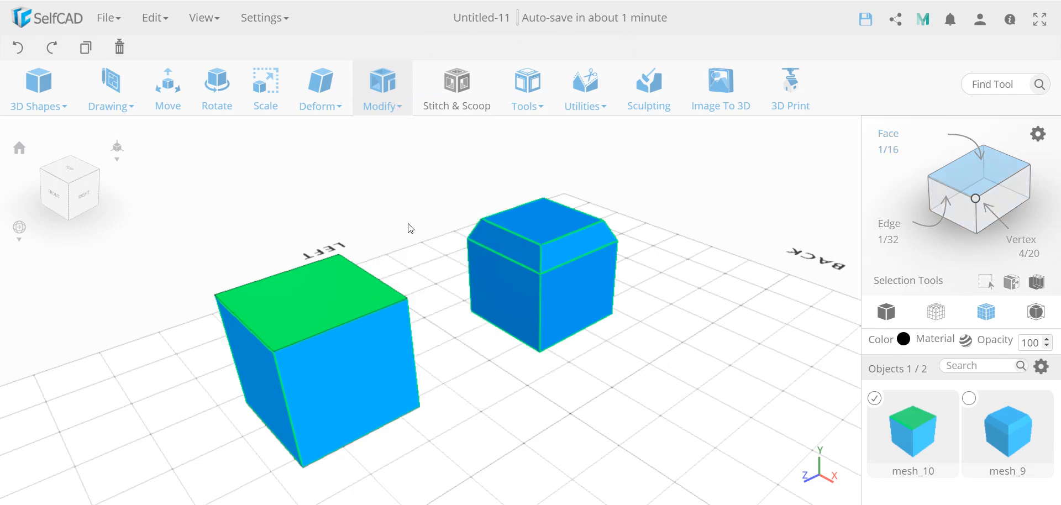
pyautogui.click(134, 247)
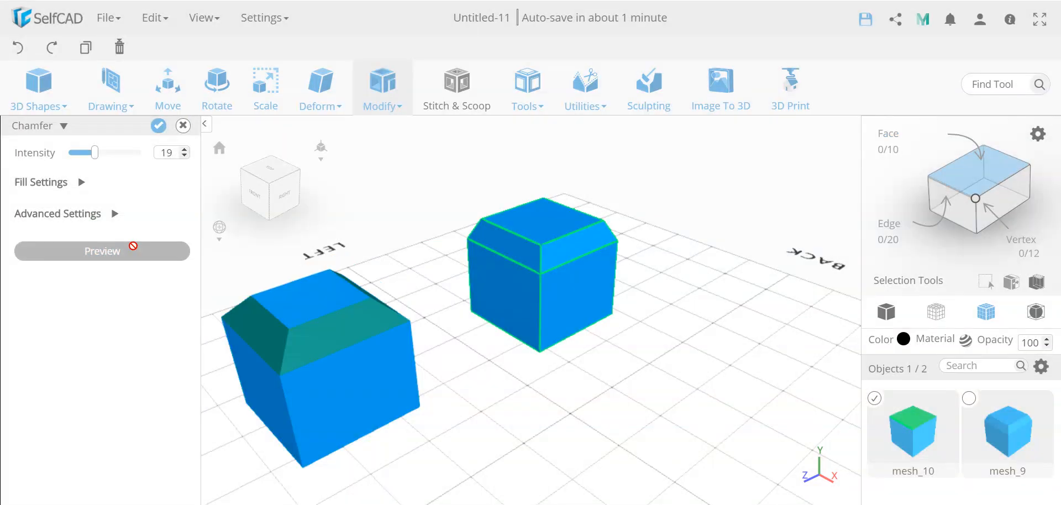
pyautogui.click(157, 129)
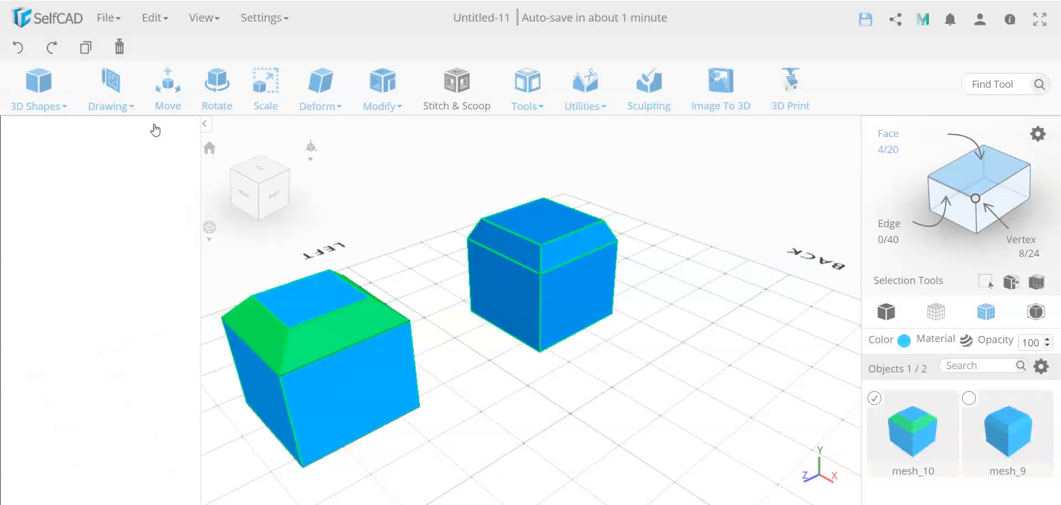
# - Undo the top-face chamfer to restore the plain cube
pyautogui.moveTo(493, 356); pyautogui.dragTo(504, 329)
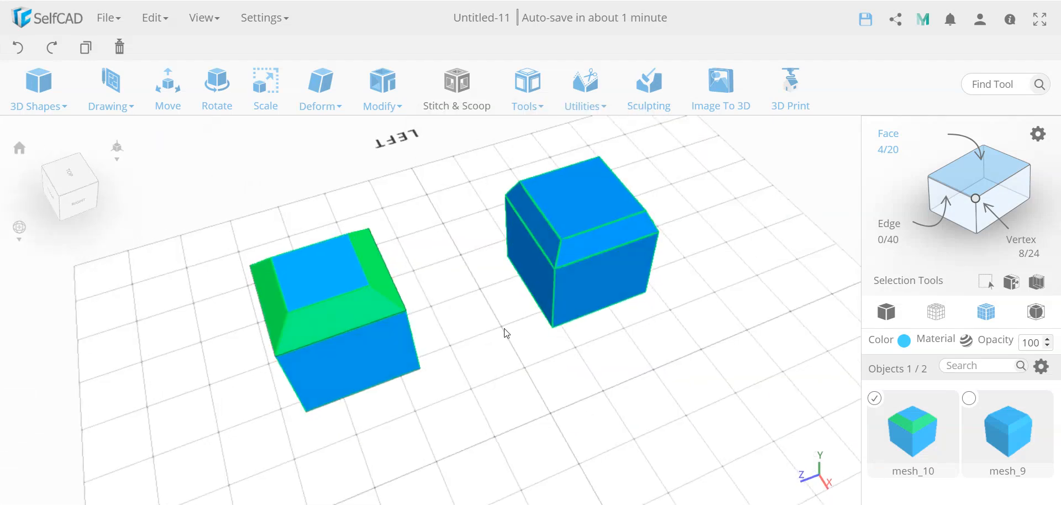
pyautogui.click(524, 390)
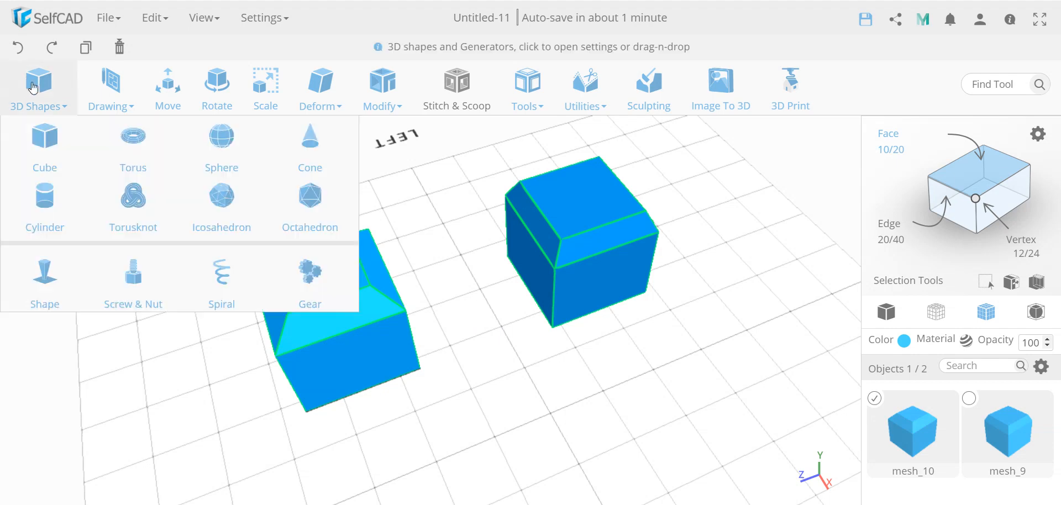
pyautogui.click(20, 48)
pyautogui.click(19, 47)
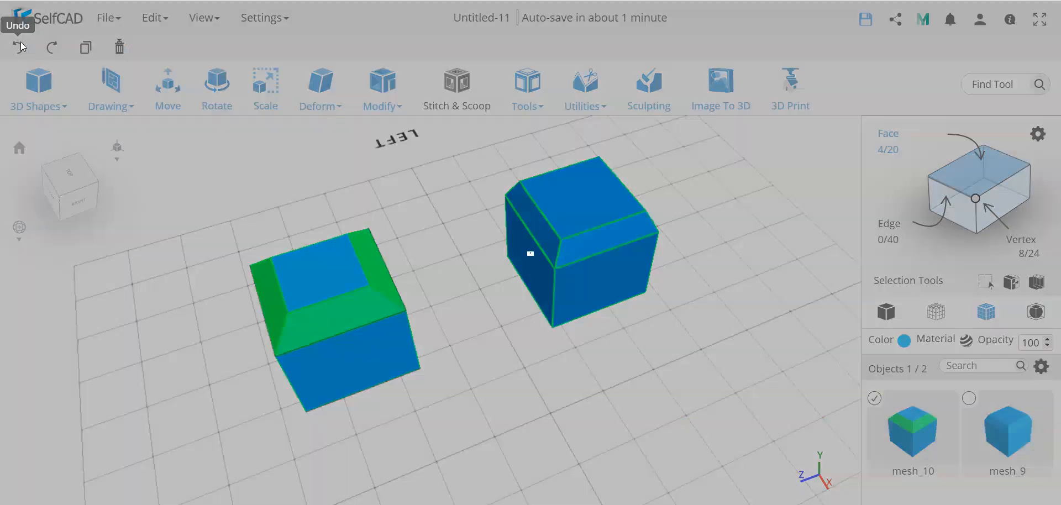
pyautogui.click(113, 363)
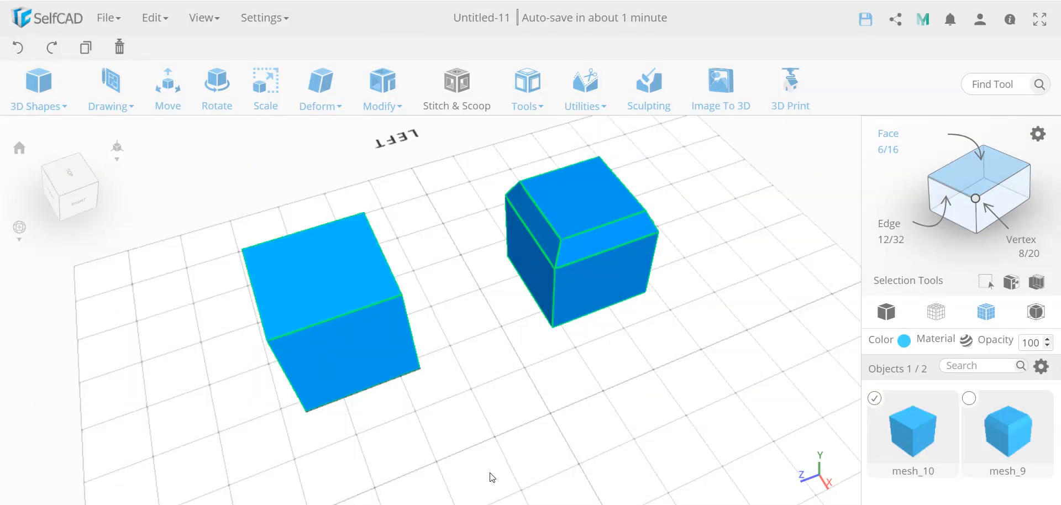
pyautogui.moveTo(487, 446); pyautogui.dragTo(551, 410, button='right')
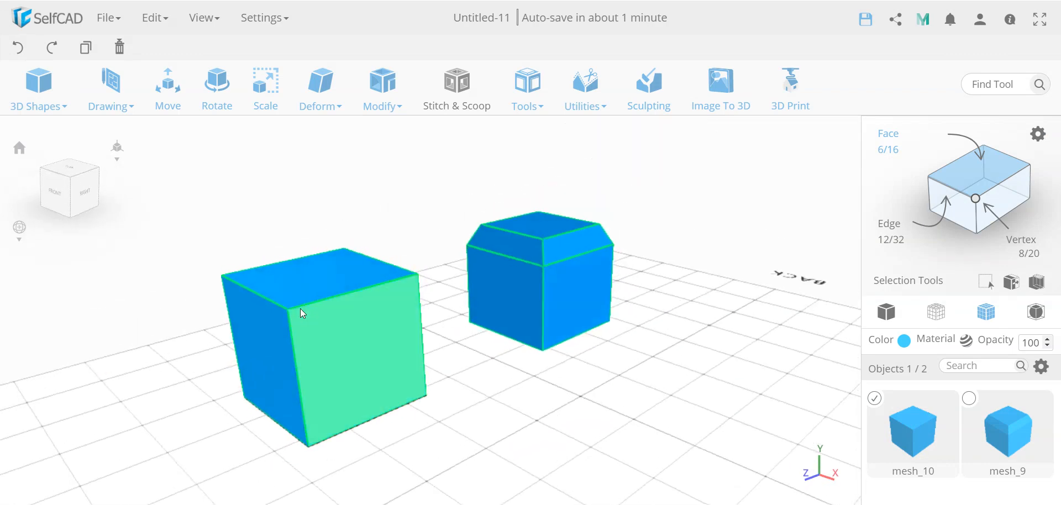
# - Select the three edges meeting at the new cube's front top-left corner
pyautogui.click(946, 185)
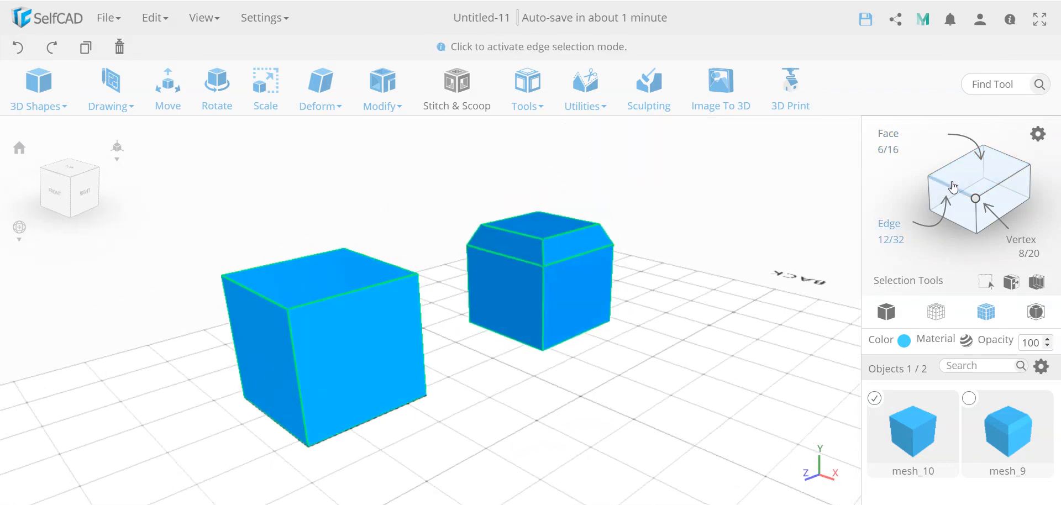
pyautogui.click(326, 296)
pyautogui.click(263, 296)
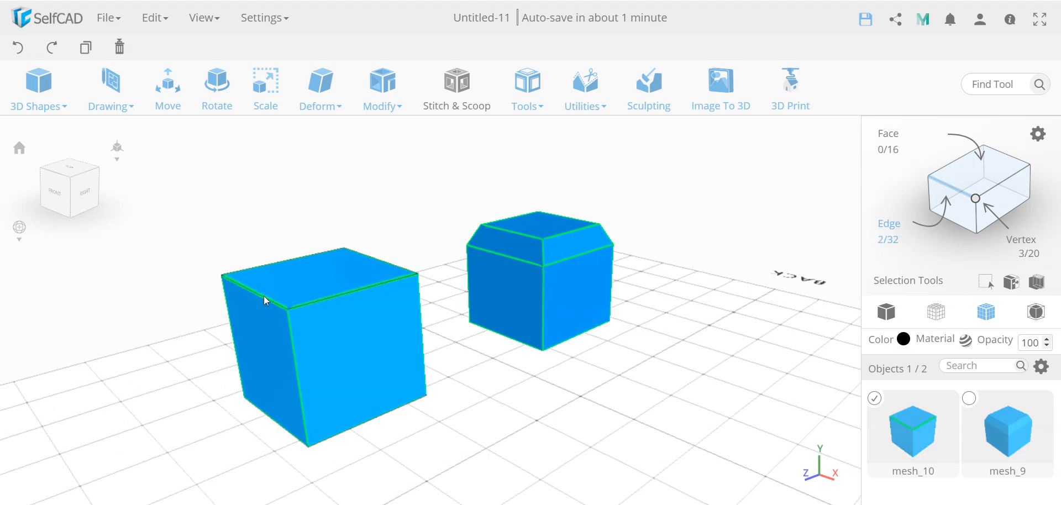
pyautogui.click(289, 340)
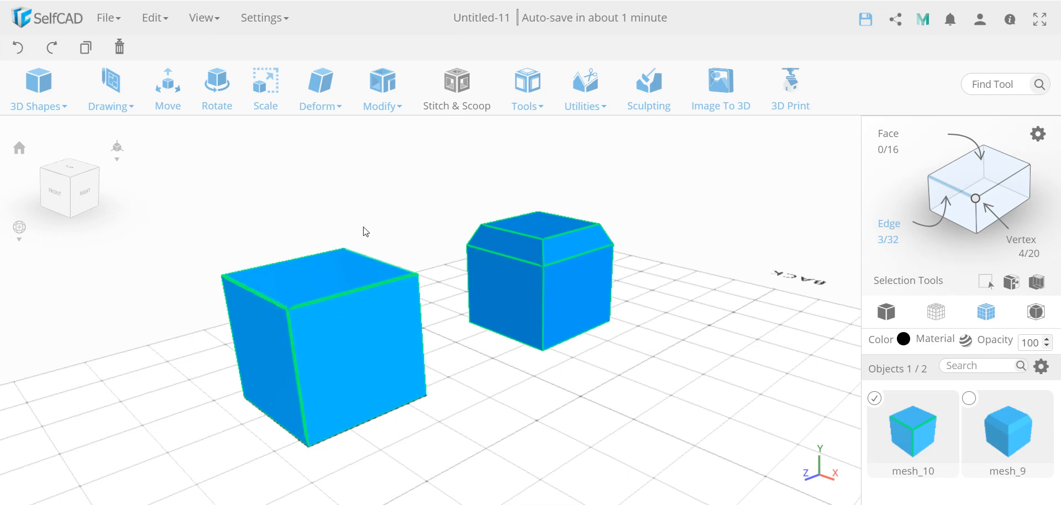
# - Try chamfering the three selected edges at intensity 20, then undo the chamfer
pyautogui.click(320, 90)
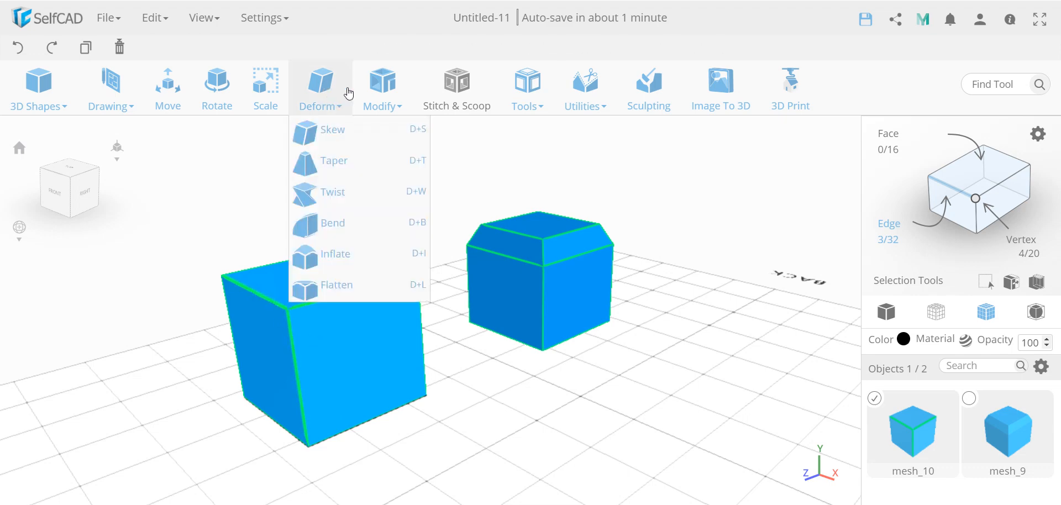
pyautogui.click(383, 91)
pyautogui.click(410, 232)
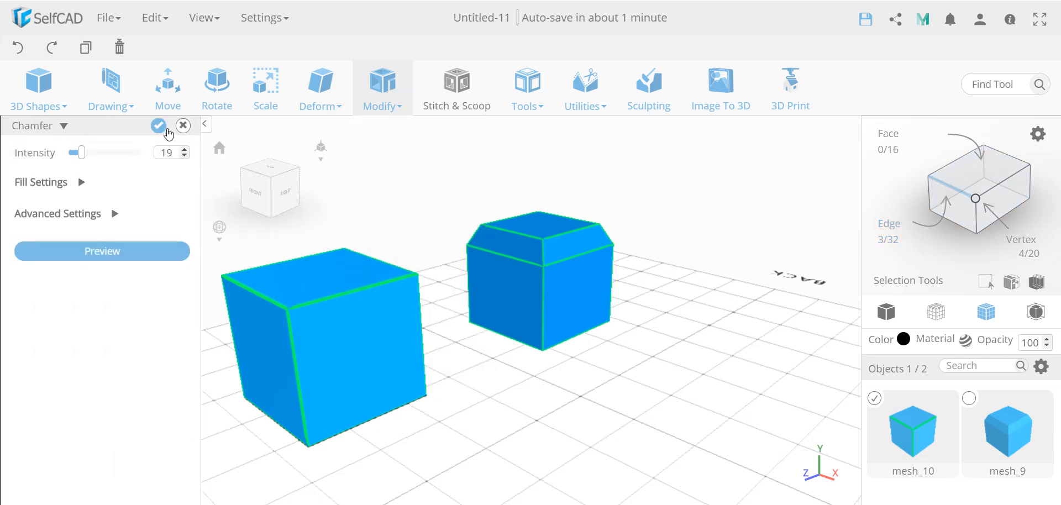
pyautogui.click(185, 151)
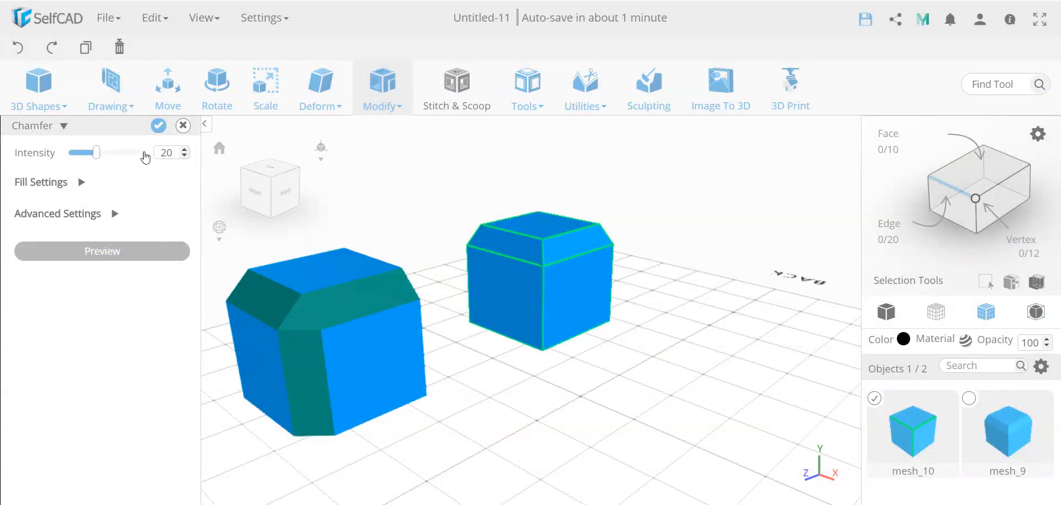
pyautogui.click(157, 128)
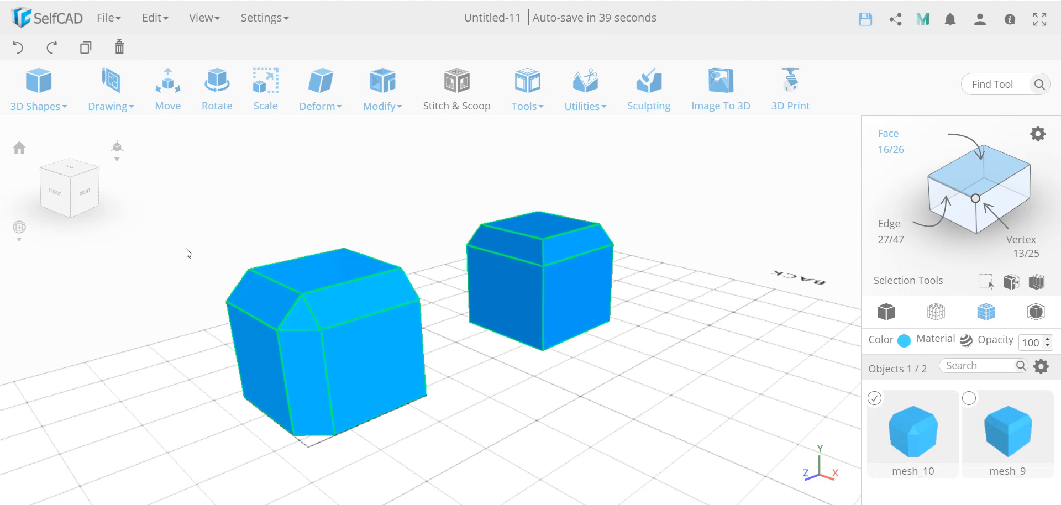
pyautogui.click(22, 52)
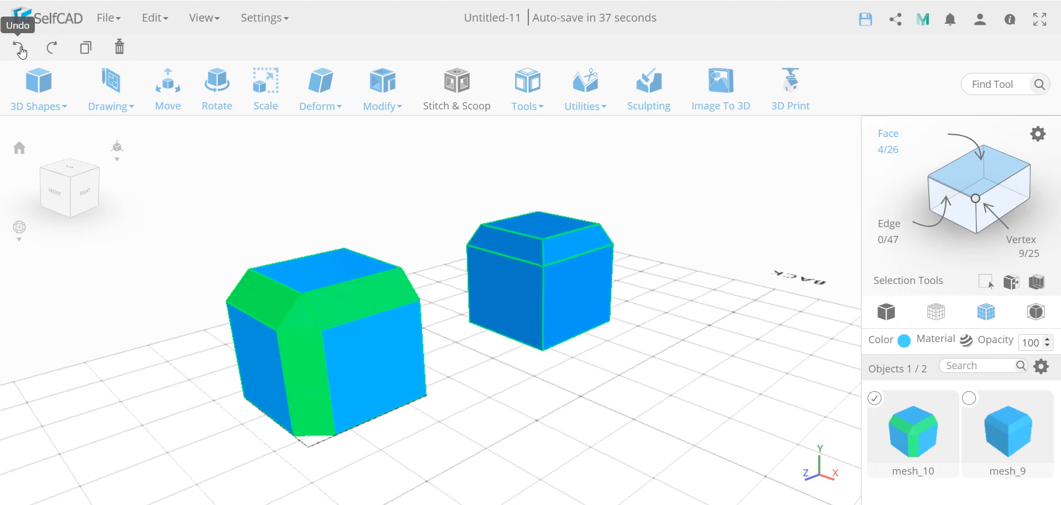
pyautogui.click(21, 52)
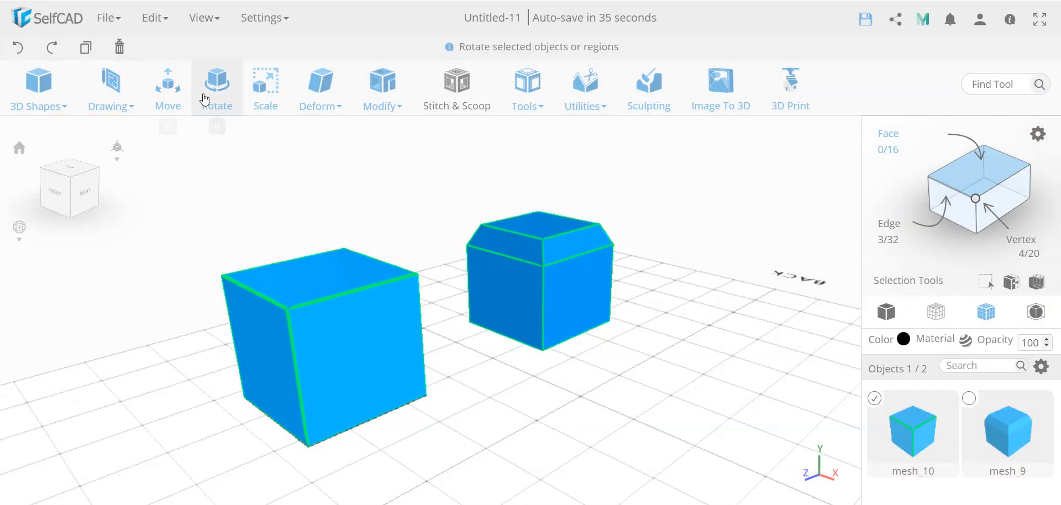
# - Open Chamfer on the selected edges and preview it with Fill Polygons, Fill Edges and Fill Corners each switched off and back on
pyautogui.moveTo(326, 88)
pyautogui.moveTo(379, 89)
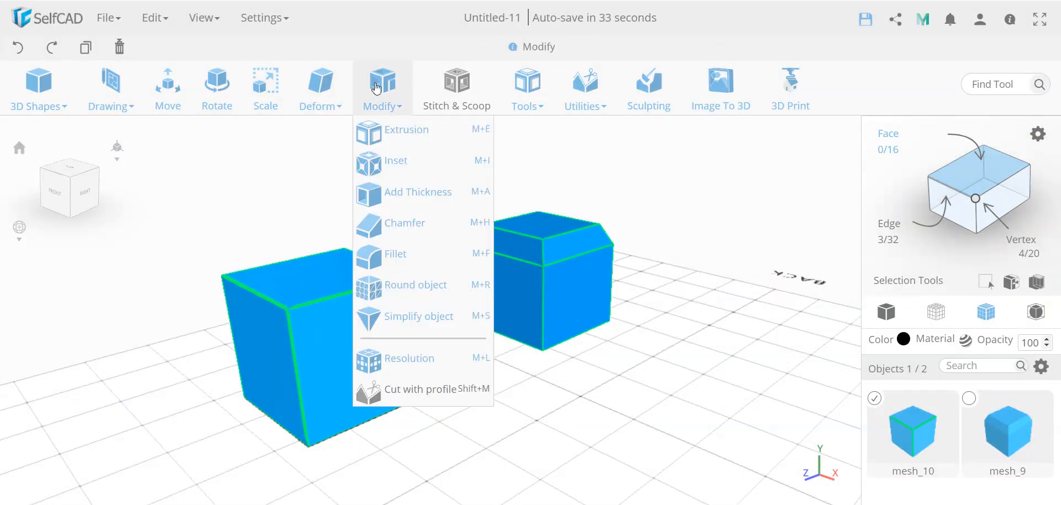
pyautogui.click(402, 224)
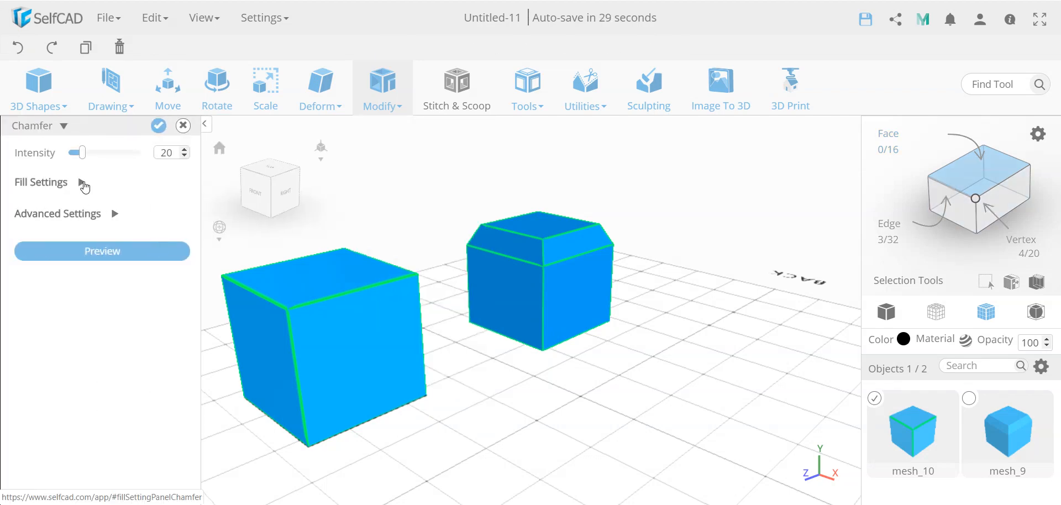
pyautogui.click(81, 182)
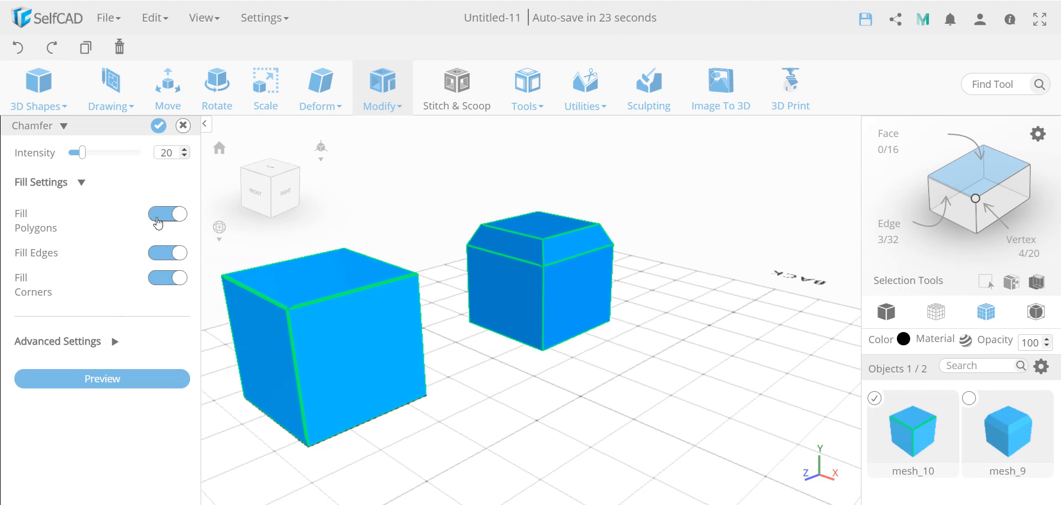
pyautogui.click(158, 224)
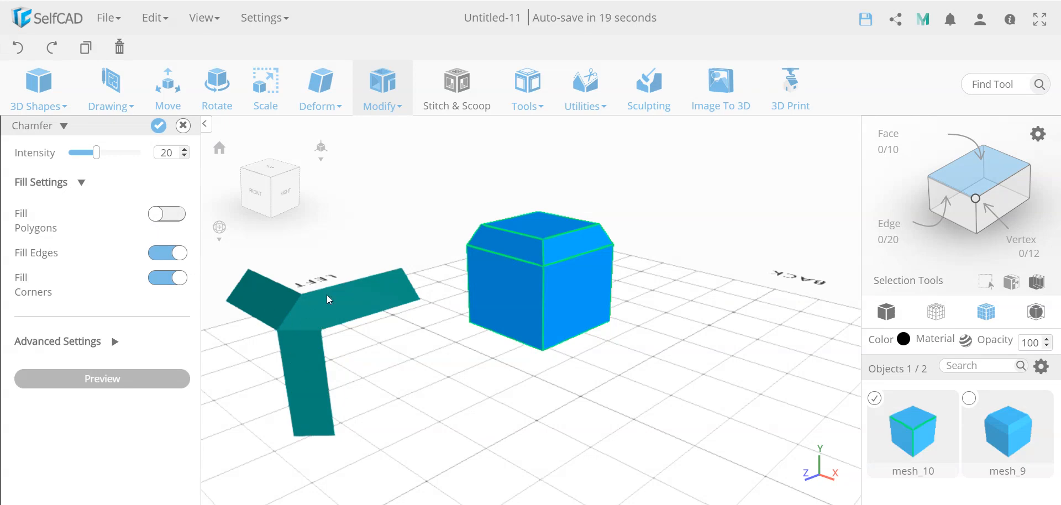
pyautogui.click(170, 217)
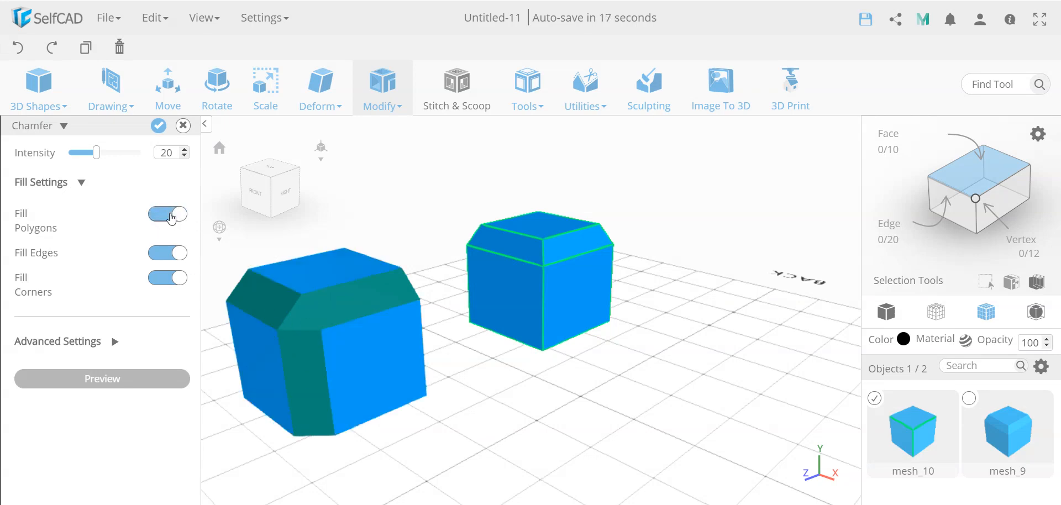
pyautogui.click(160, 253)
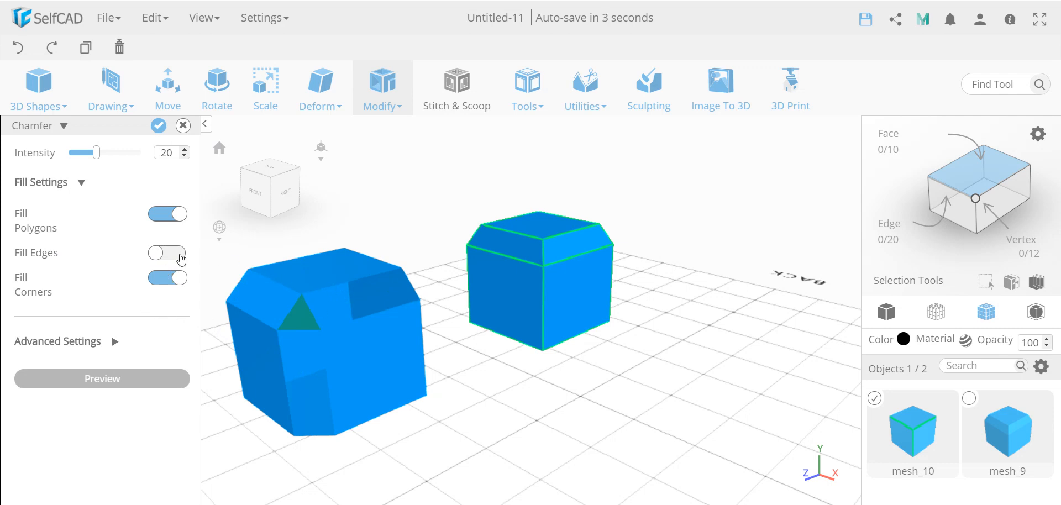
pyautogui.click(174, 256)
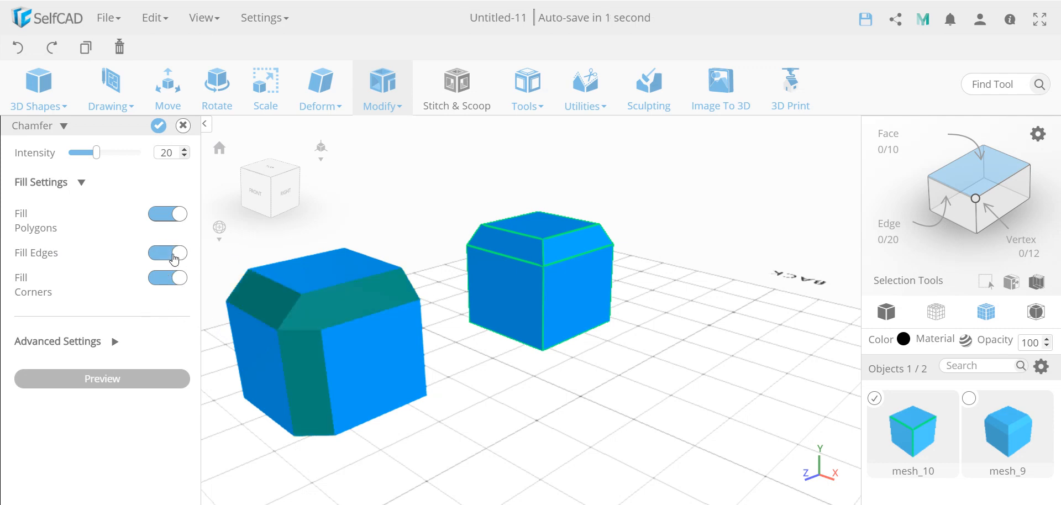
pyautogui.click(166, 278)
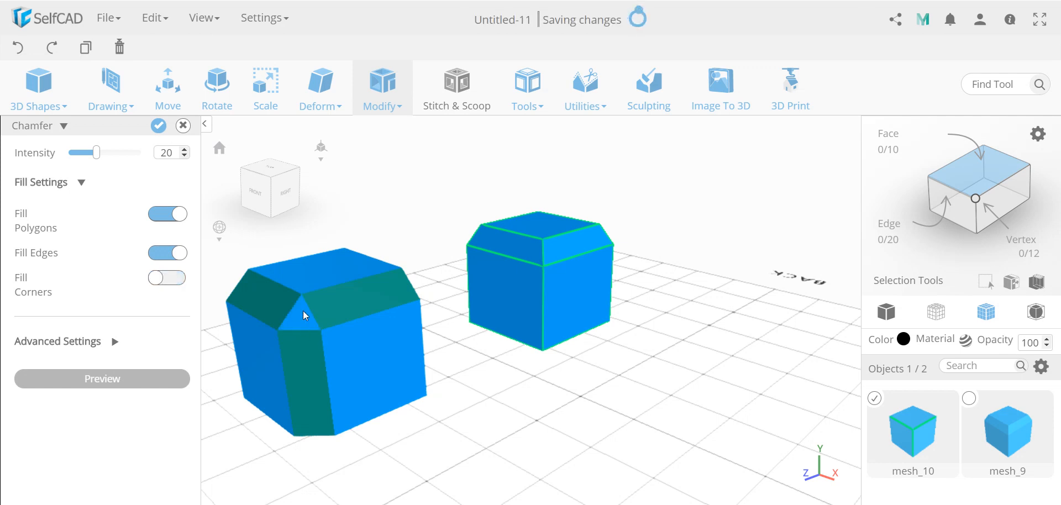
pyautogui.click(178, 279)
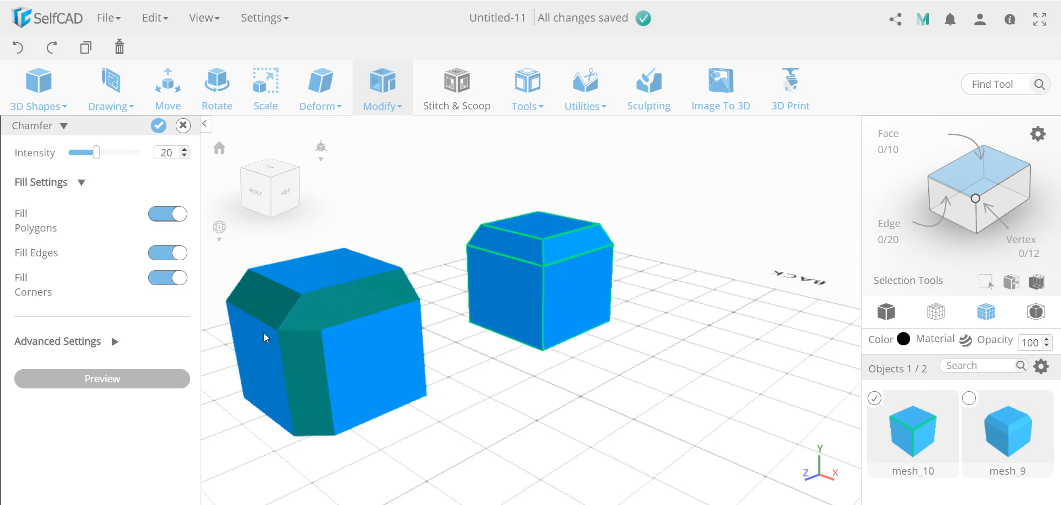
# - Expand the chamfer's Advanced Settings to view the Percentage and Length options, then cancel the chamfer
pyautogui.click(114, 342)
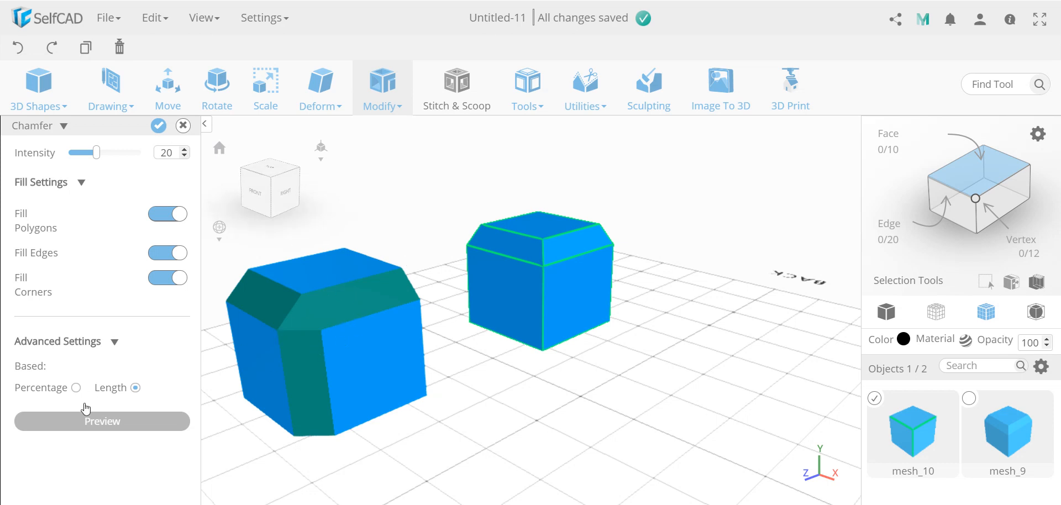
pyautogui.click(113, 342)
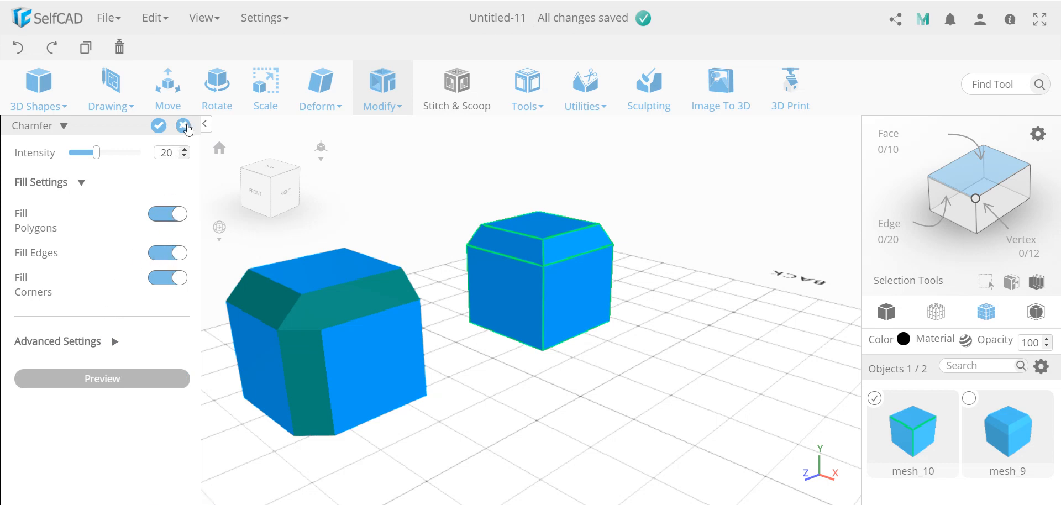
pyautogui.click(183, 127)
# - Select both cubes and delete them from the scene
pyautogui.click(534, 276)
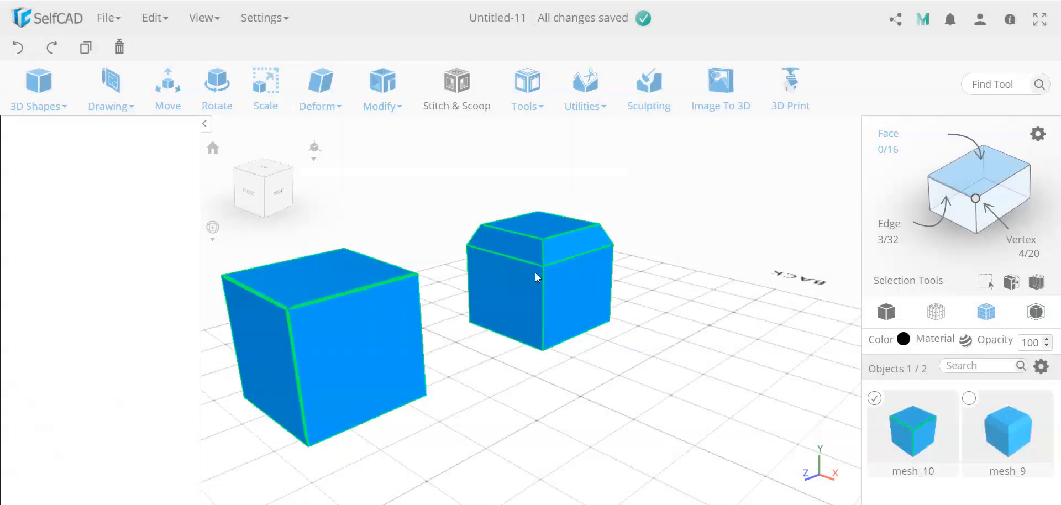
pyautogui.click(545, 310)
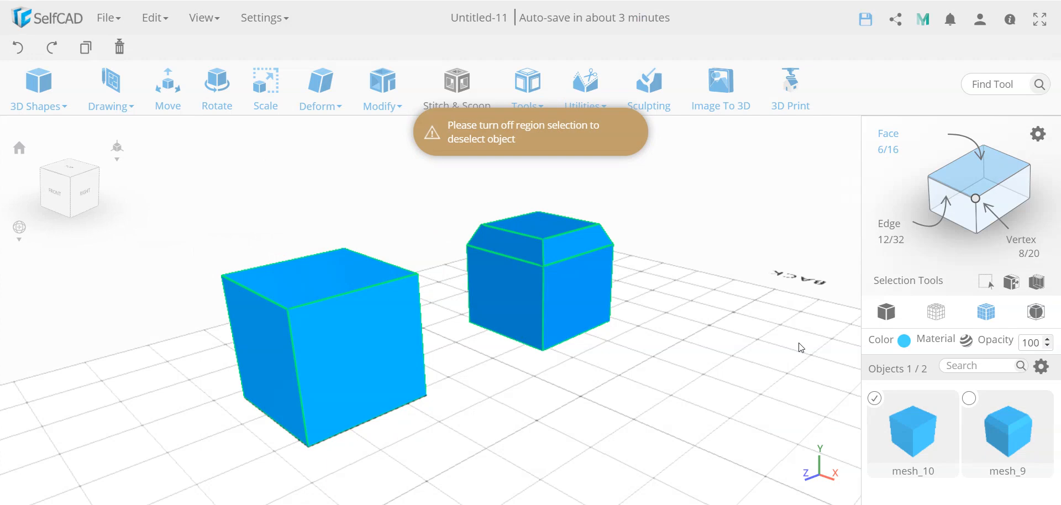
pyautogui.click(970, 398)
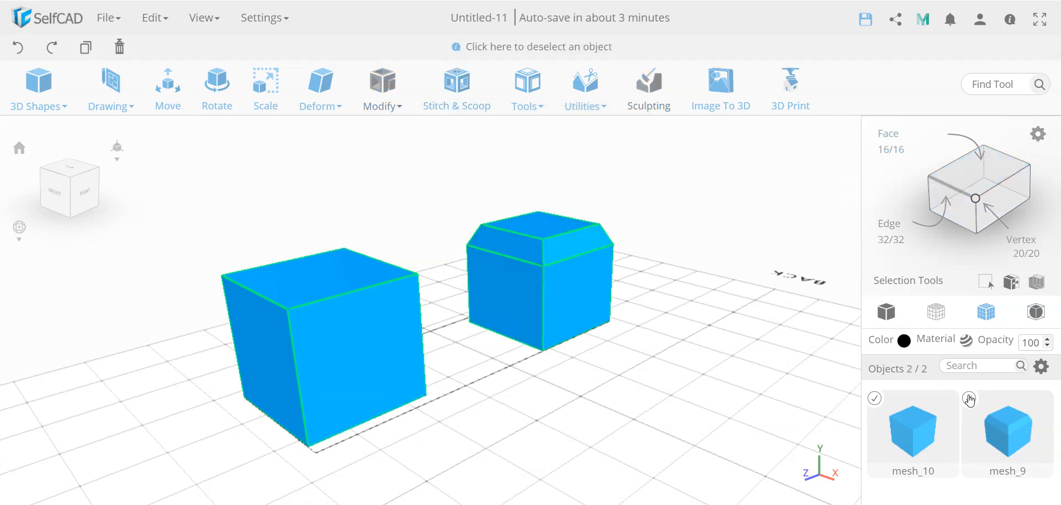
pyautogui.press('Delete')
pyautogui.press('Return')
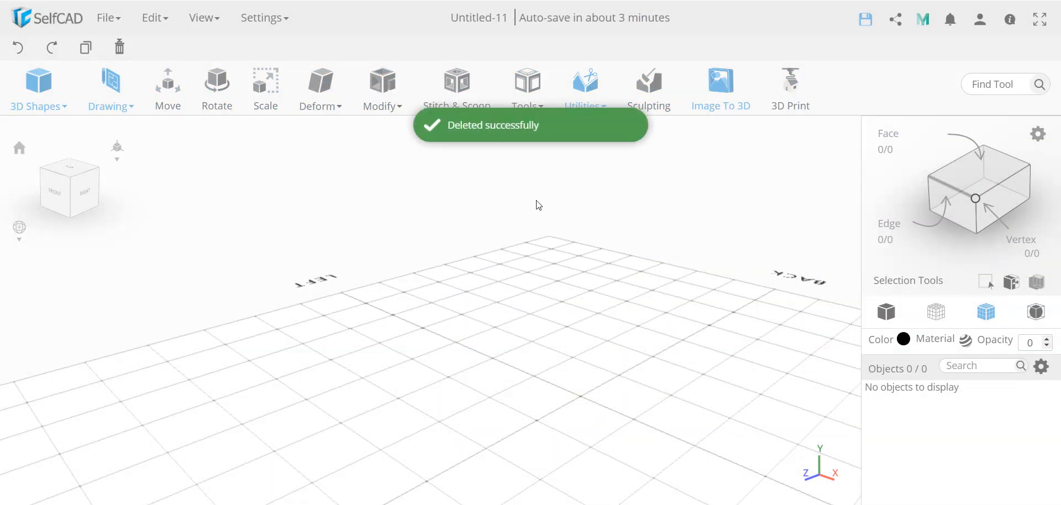
# - Add a sphere and chamfer it at intensity 0.9 with Fill Polygons turned off, leaving an open lattice
pyautogui.click(44, 105)
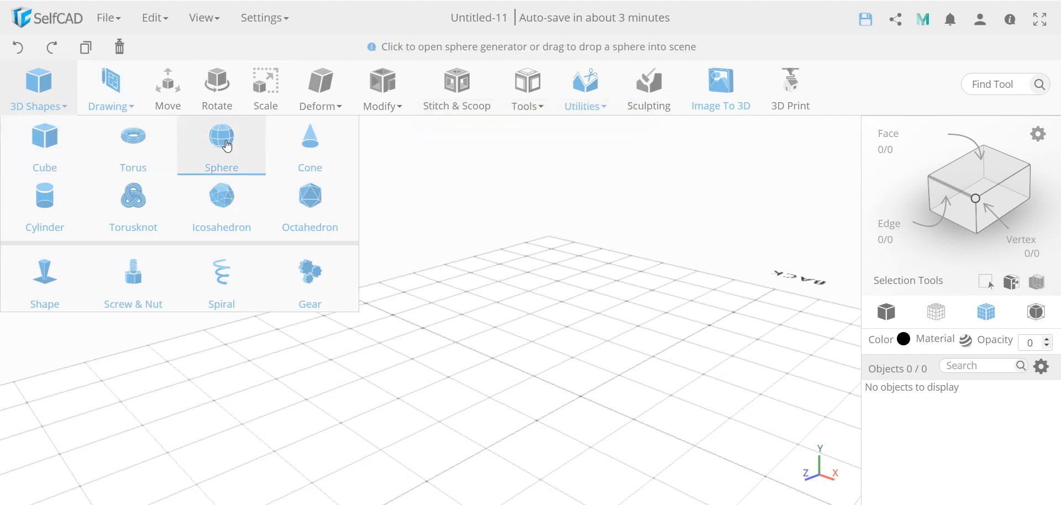
pyautogui.moveTo(227, 146); pyautogui.dragTo(489, 363)
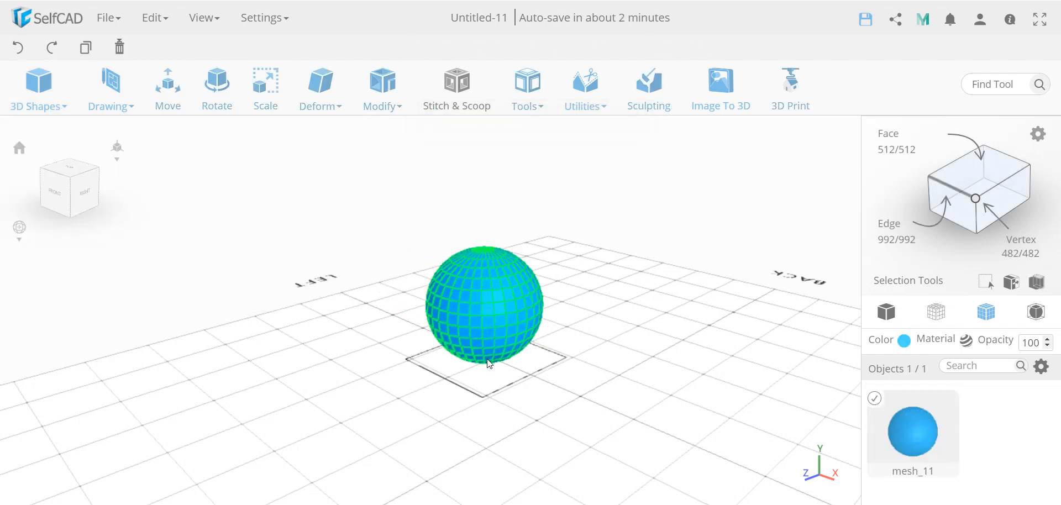
pyautogui.click(323, 107)
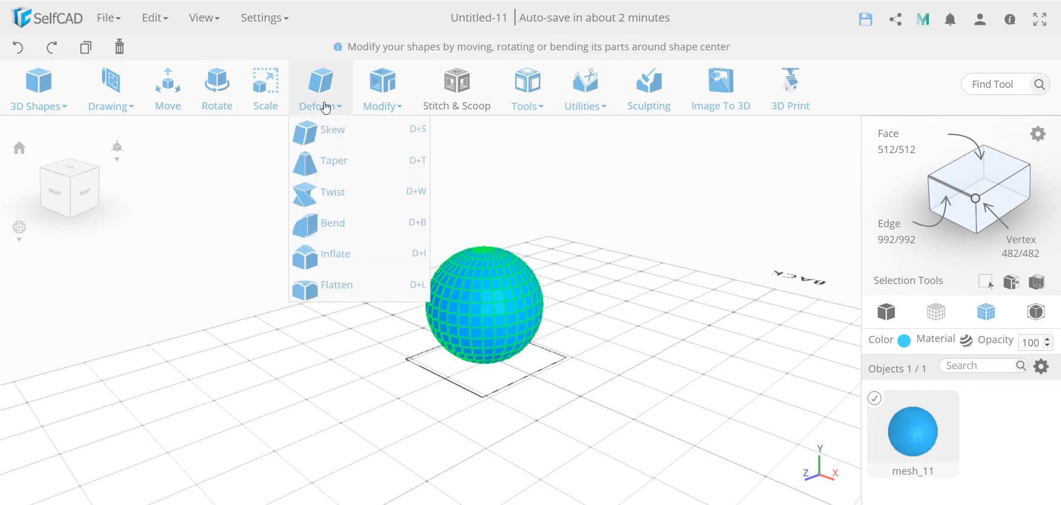
pyautogui.click(372, 104)
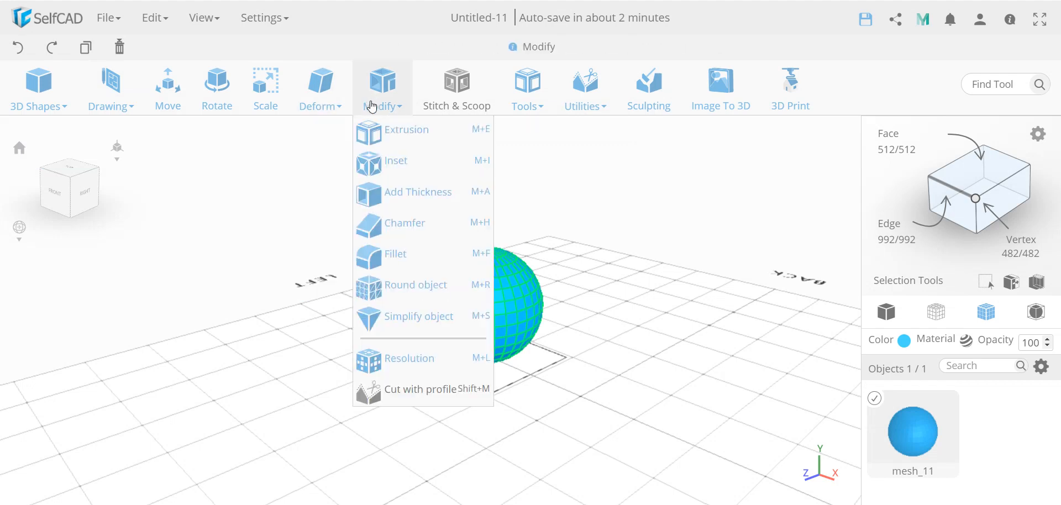
pyautogui.click(408, 224)
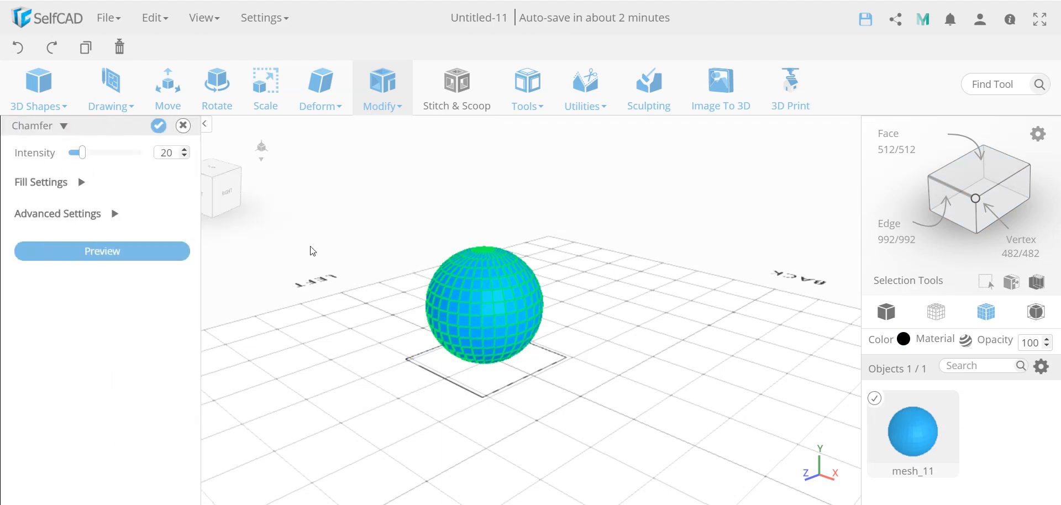
pyautogui.click(157, 254)
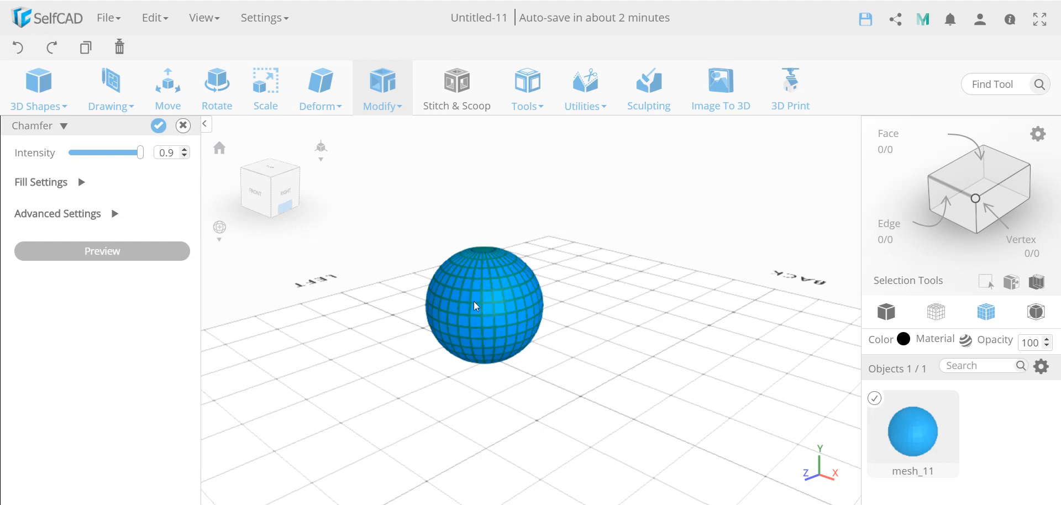
pyautogui.scroll(10, 479, 314)
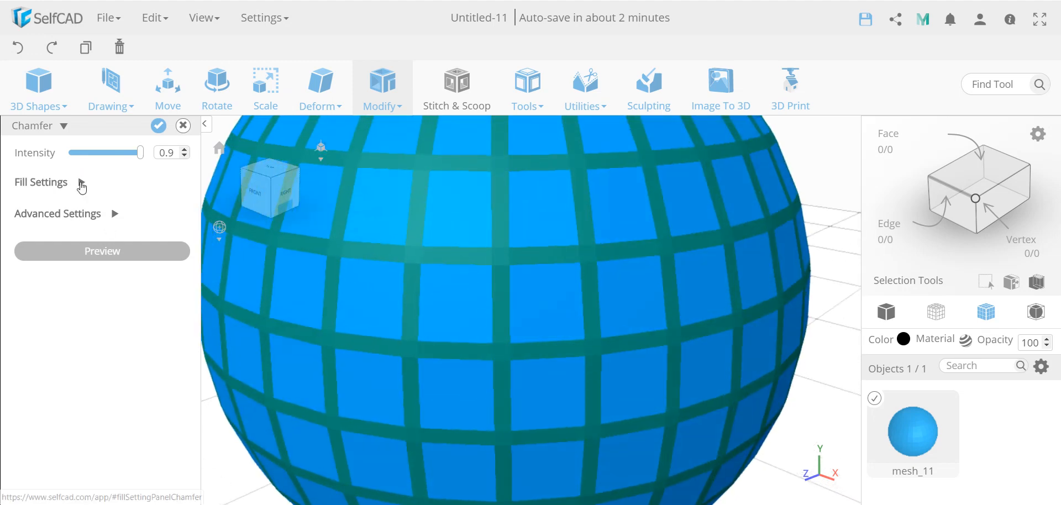
pyautogui.click(81, 183)
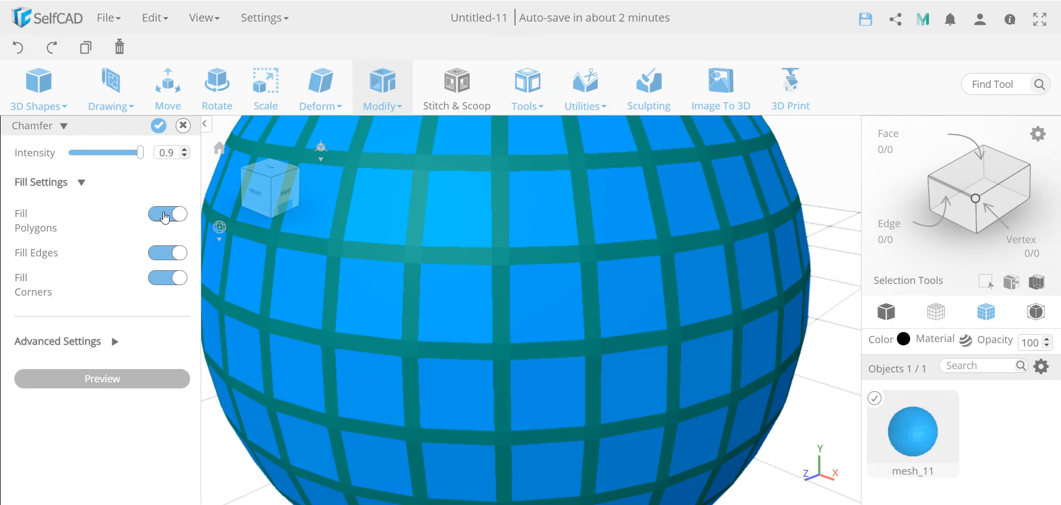
pyautogui.click(166, 214)
pyautogui.scroll(-5, 491, 304)
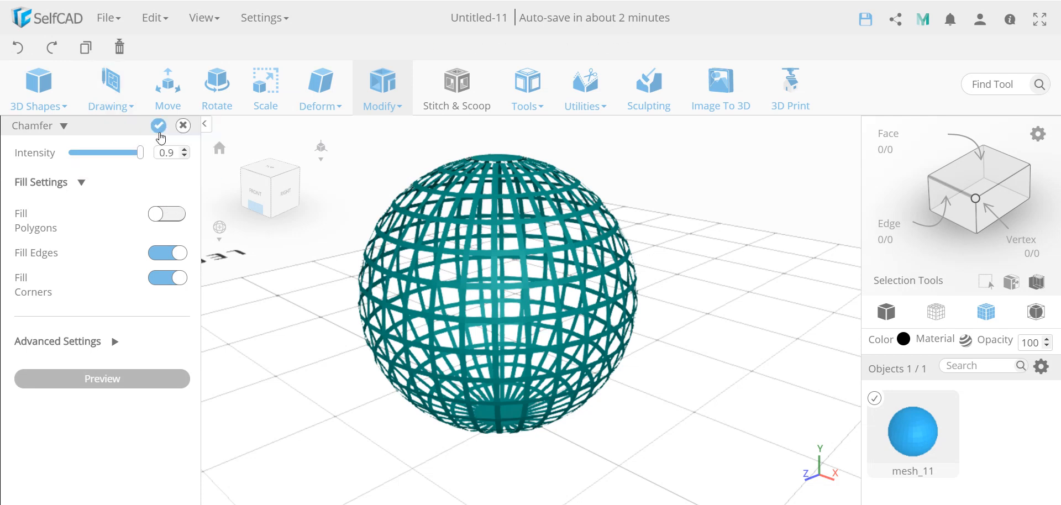
pyautogui.click(158, 126)
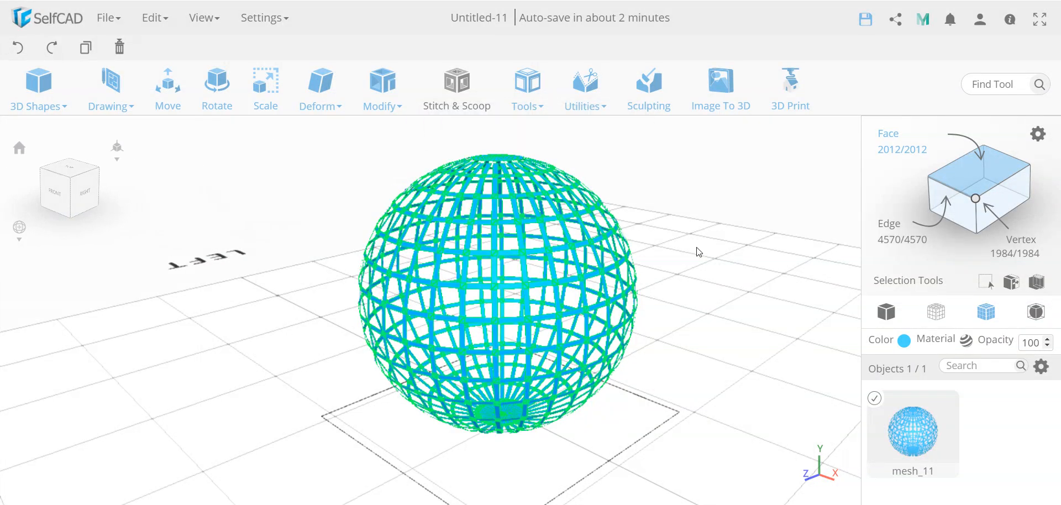
# - Apply Add Thickness to the sphere lattice with thickness 3
pyautogui.moveTo(382, 97)
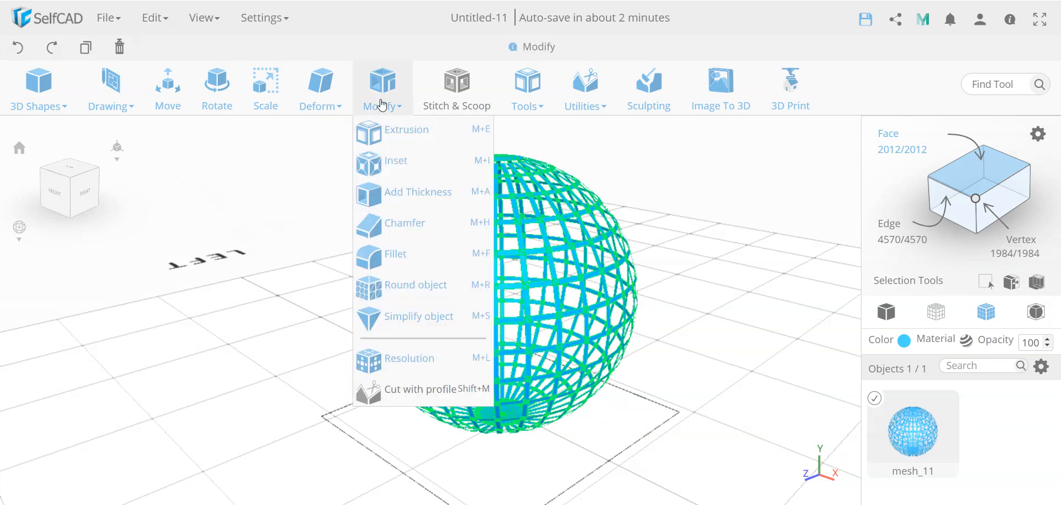
pyautogui.click(407, 193)
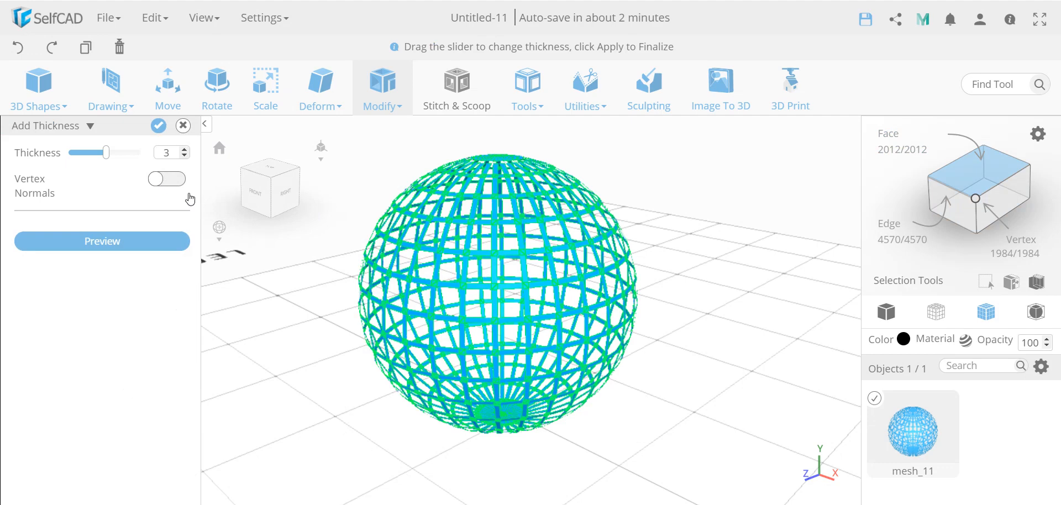
pyautogui.click(158, 127)
# - Inspect the thickened sphere lattice up close, then try switching to face selection mode
pyautogui.scroll(3, 496, 268)
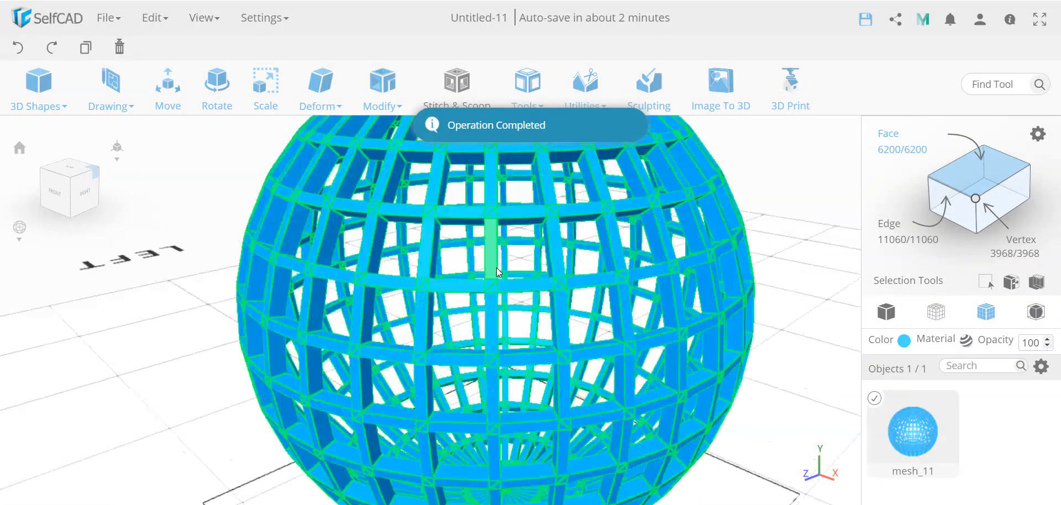
pyautogui.scroll(5, 496, 268)
pyautogui.scroll(-4, 487, 306)
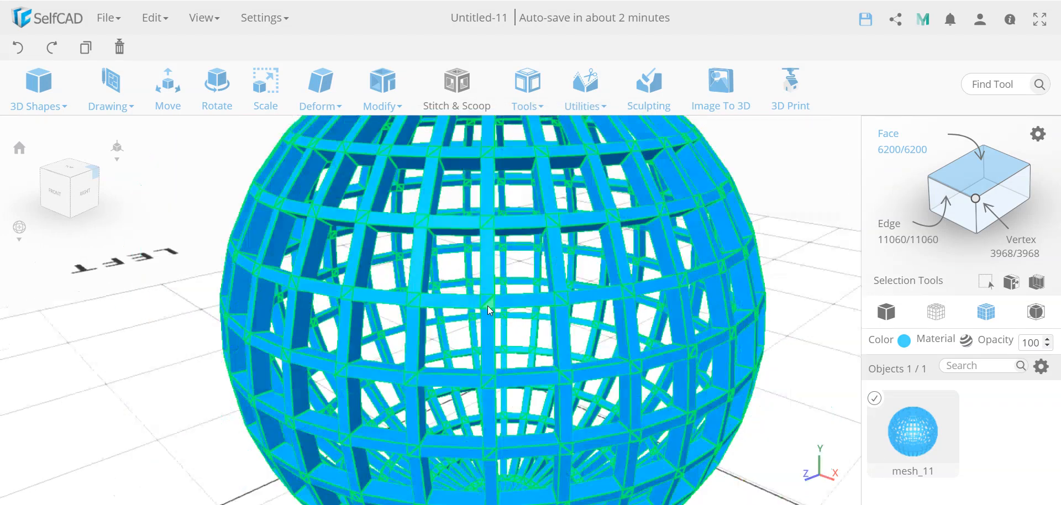
pyautogui.scroll(-6, 487, 306)
pyautogui.moveTo(304, 381); pyautogui.dragTo(356, 383)
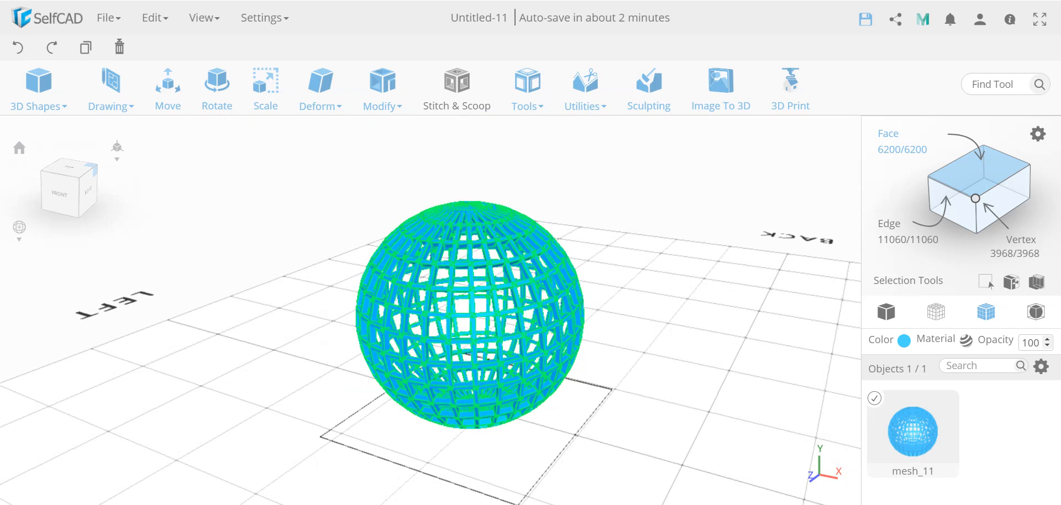
pyautogui.click(712, 288)
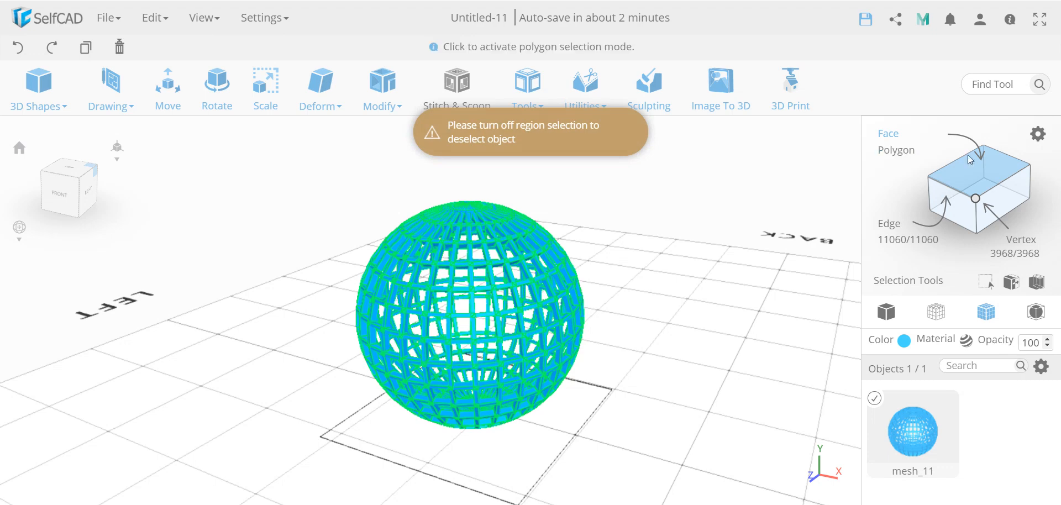